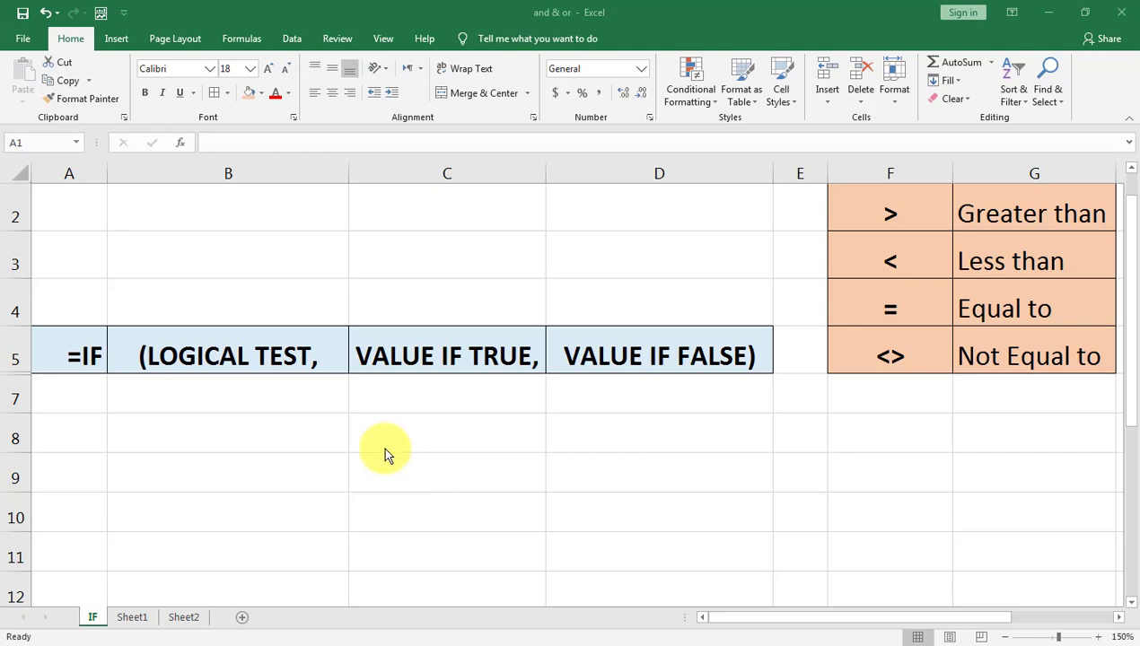
# Step: Start an IF function in cell B7 to view its argument syntax and discard the entry
pyautogui.click(256, 395)
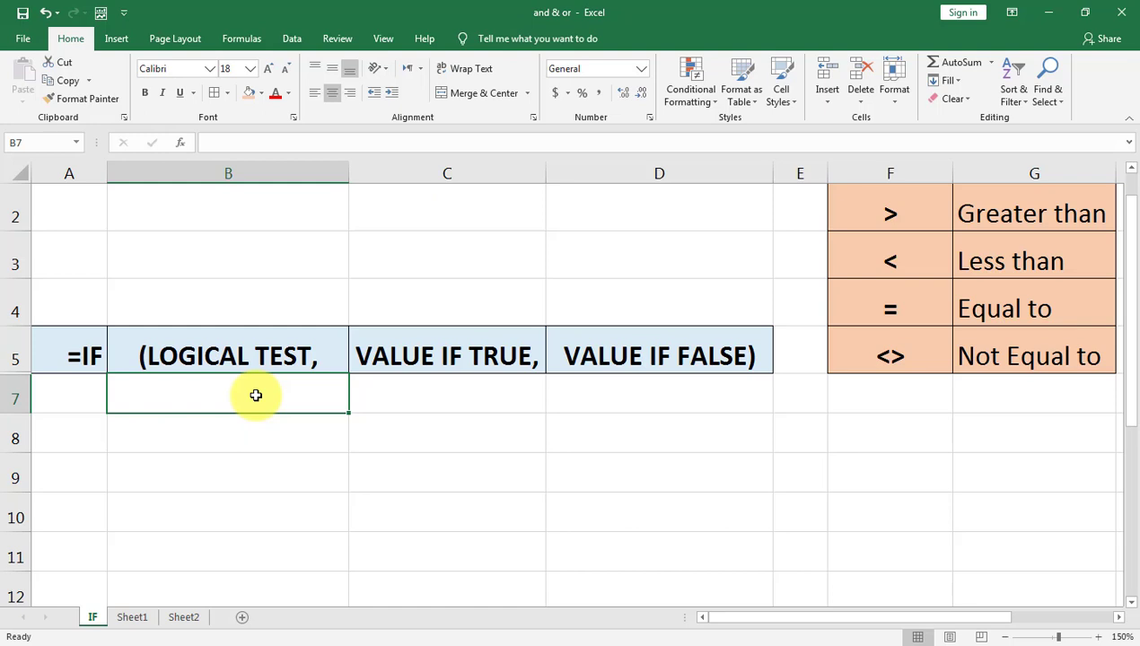
pyautogui.write('=')
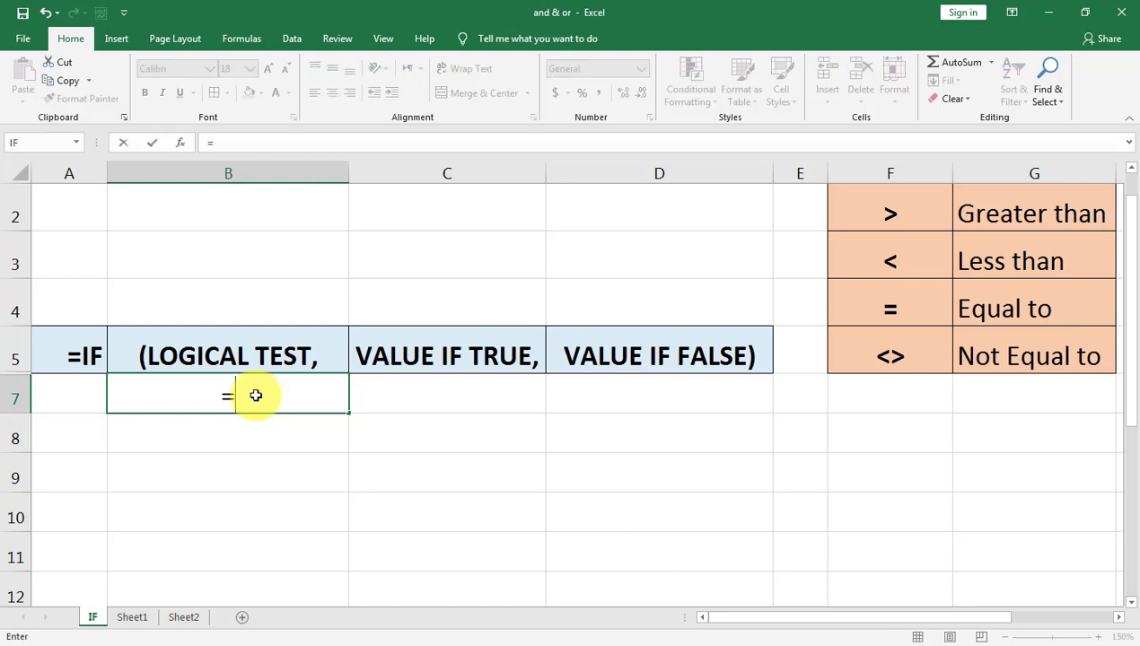
pyautogui.write('i')
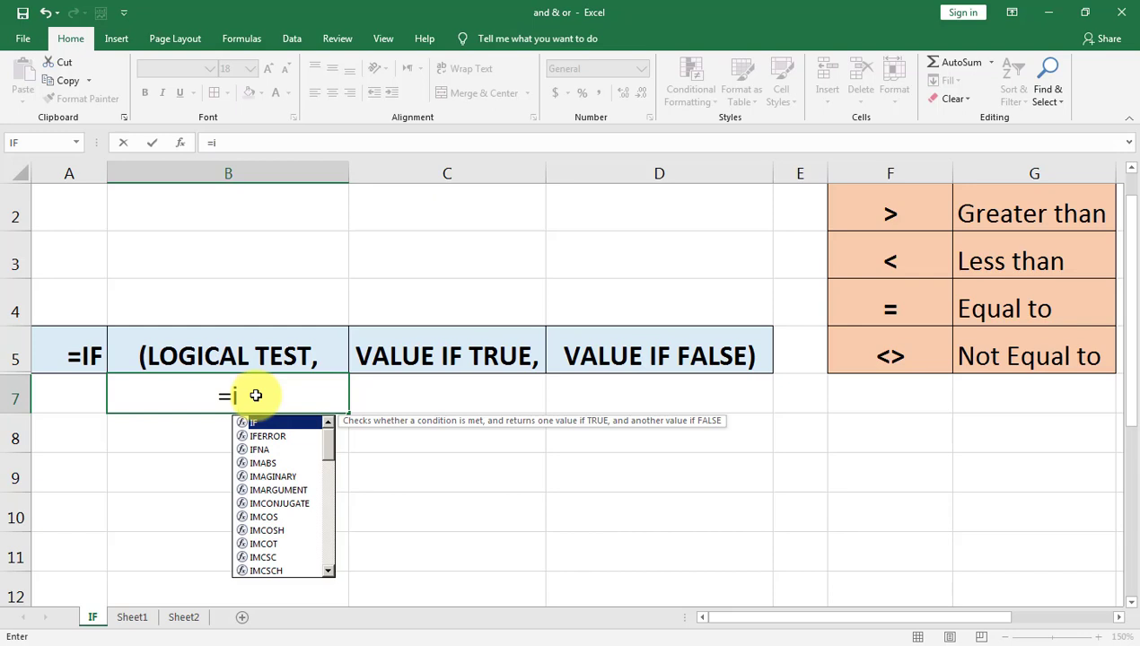
pyautogui.write('f')
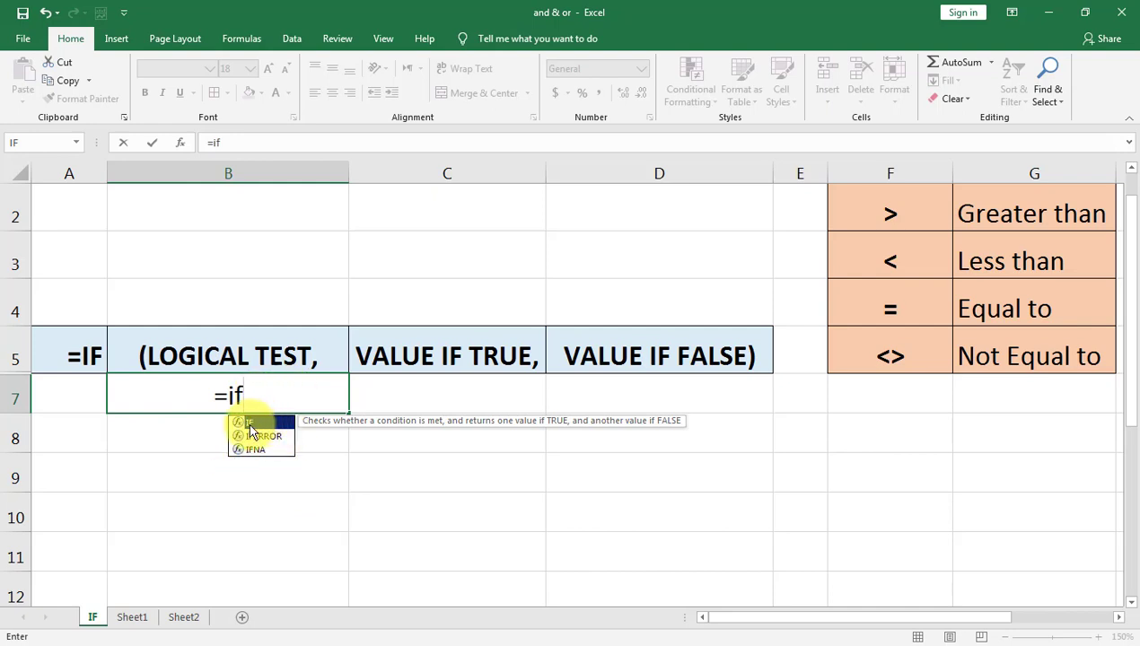
pyautogui.doubleClick(249, 423)
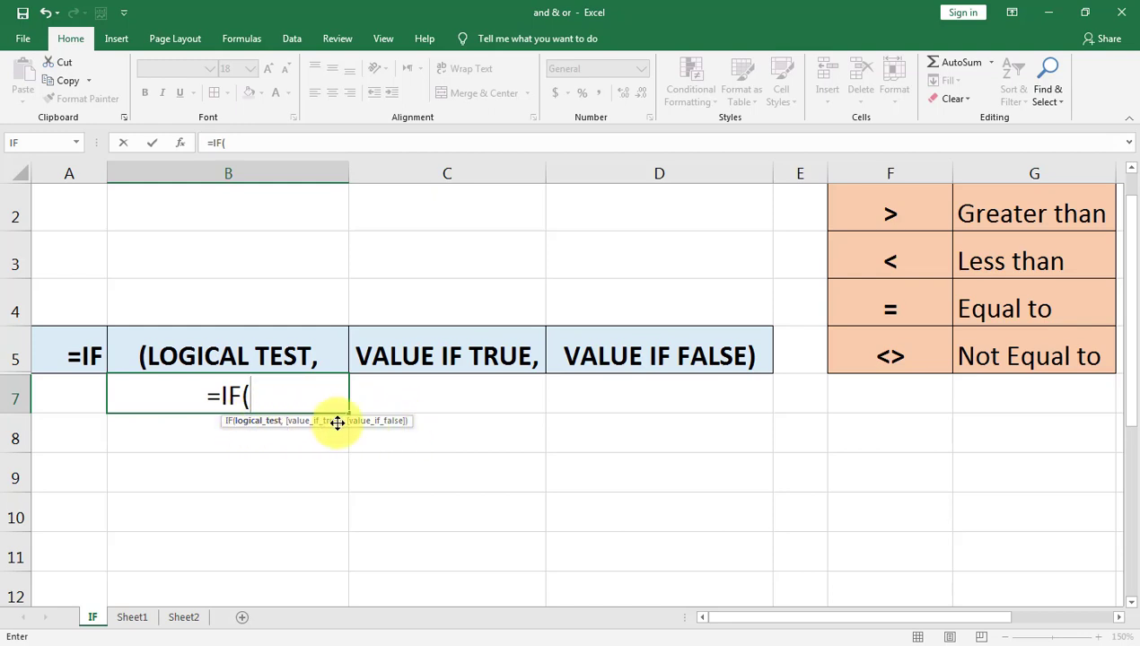
pyautogui.press('Escape')
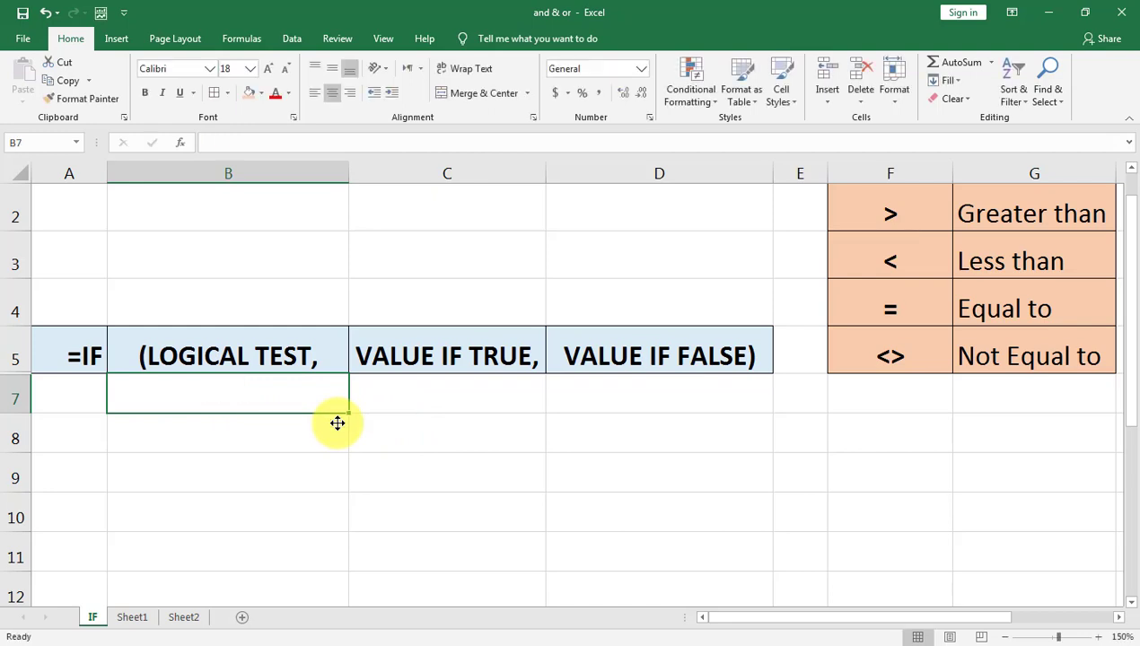
# Step: Examine the IF argument headings in row 5 and the comparison operators in cells F2 to F5
pyautogui.moveTo(89, 356); pyautogui.dragTo(682, 366)
pyautogui.click(166, 387)
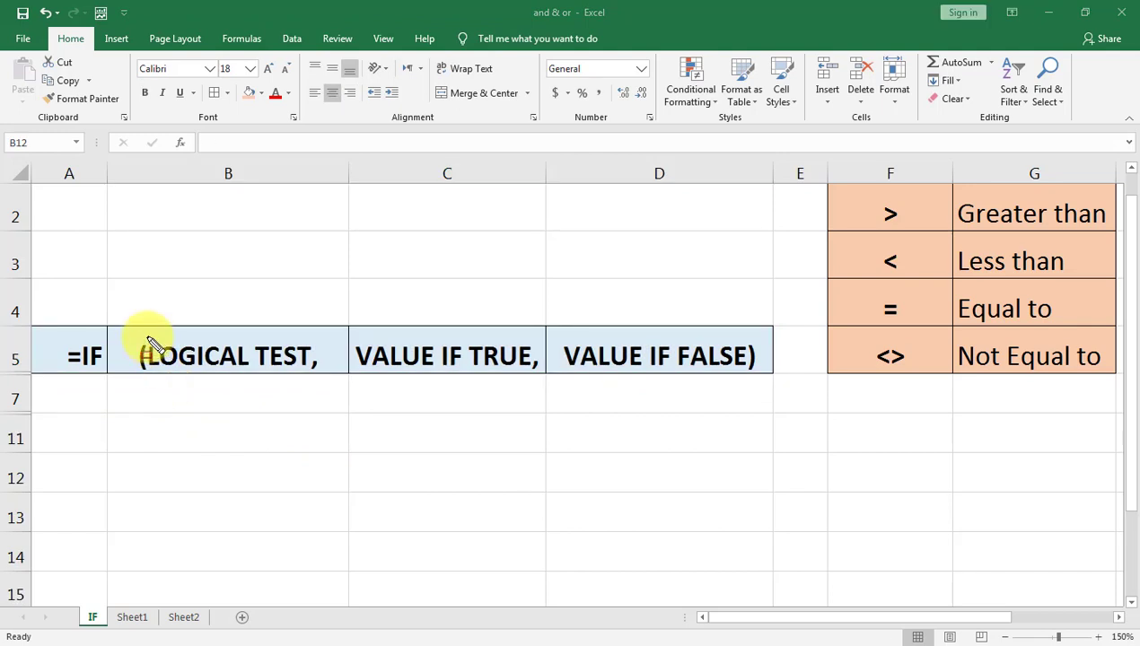
pyautogui.moveTo(148, 357)
pyautogui.mouseDown()
pyautogui.moveTo(179, 379)
pyautogui.moveTo(323, 376)
pyautogui.mouseUp()
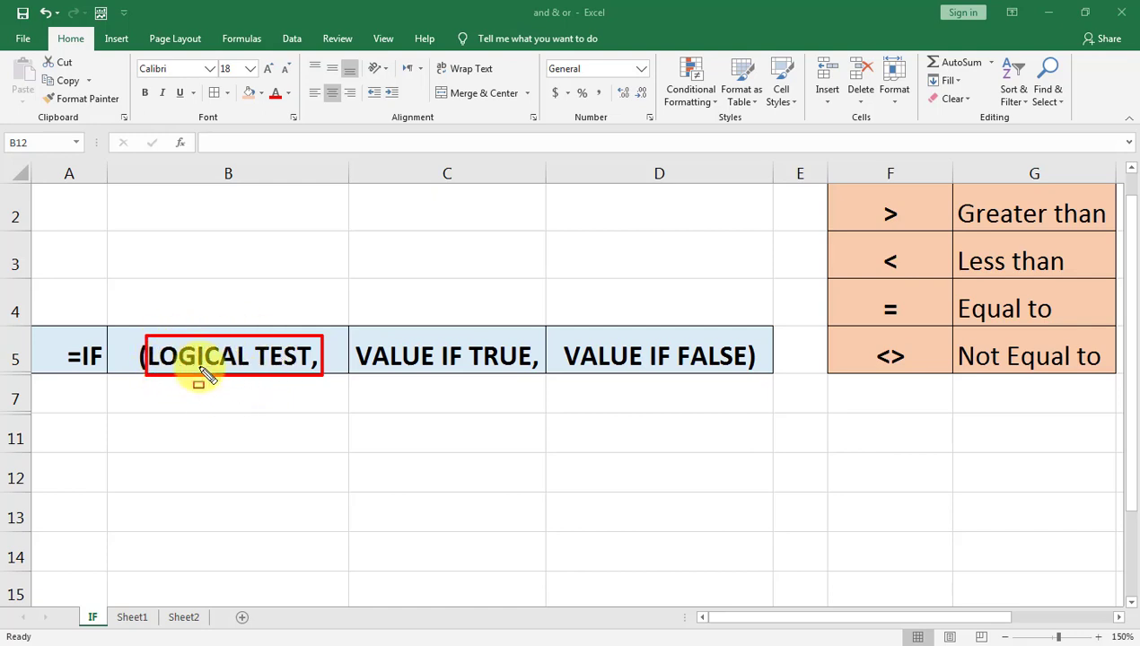
pyautogui.moveTo(353, 332)
pyautogui.mouseDown()
pyautogui.moveTo(355, 351)
pyautogui.moveTo(422, 373)
pyautogui.moveTo(539, 379)
pyautogui.mouseUp()
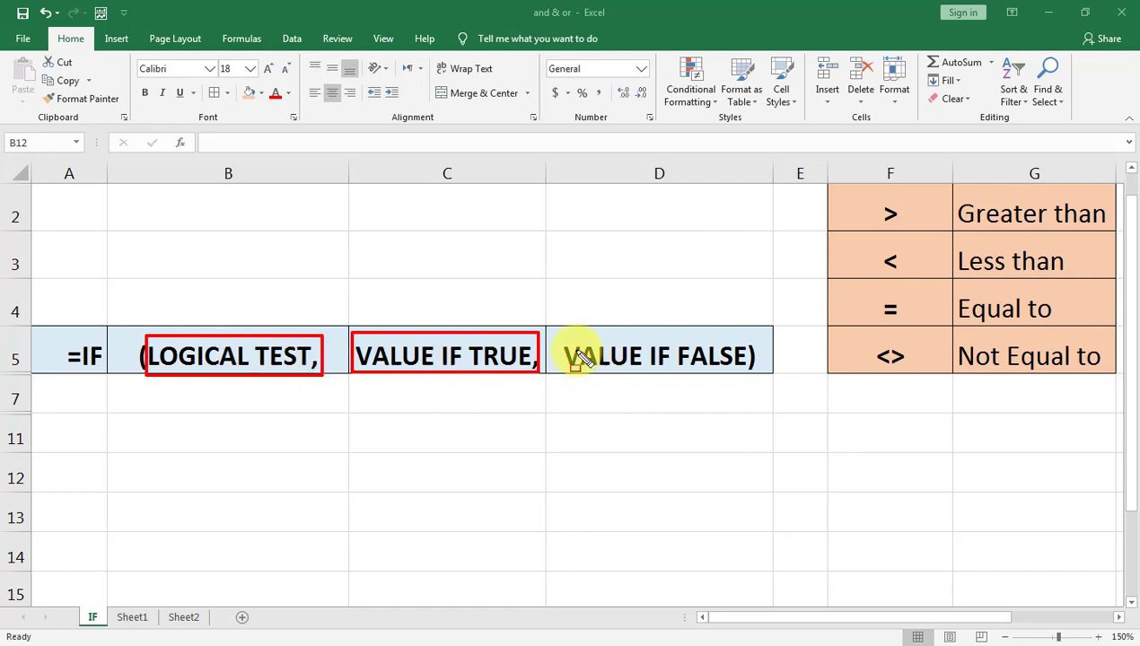
pyautogui.moveTo(556, 335)
pyautogui.mouseDown()
pyautogui.moveTo(583, 356)
pyautogui.moveTo(671, 378)
pyautogui.moveTo(766, 378)
pyautogui.mouseUp()
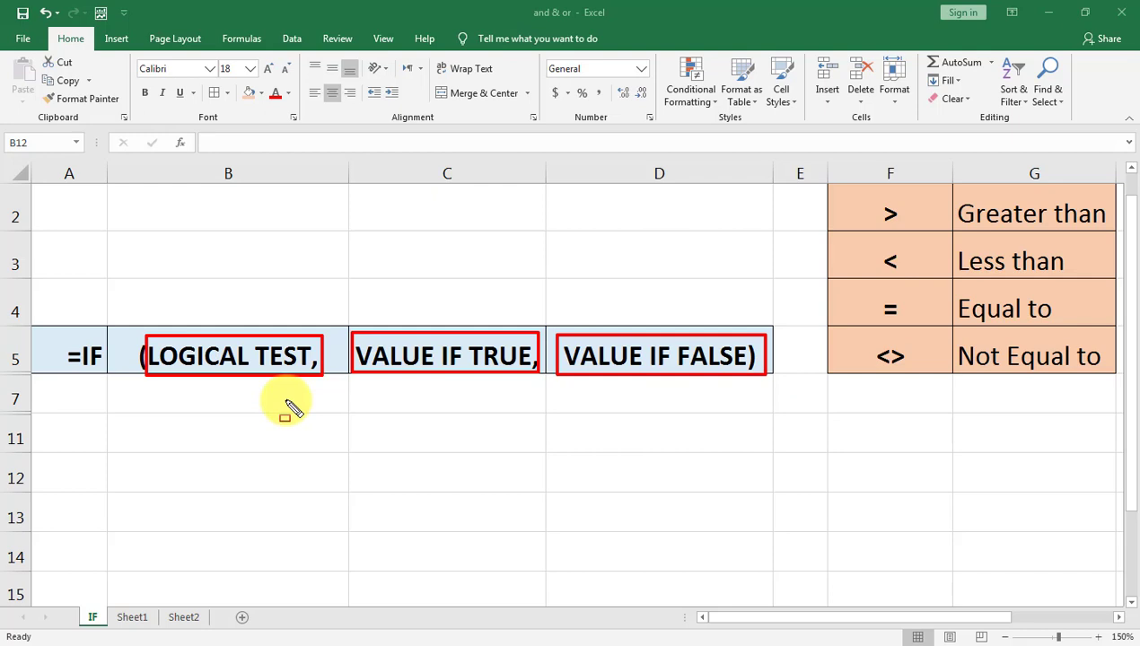
pyautogui.press('Escape')
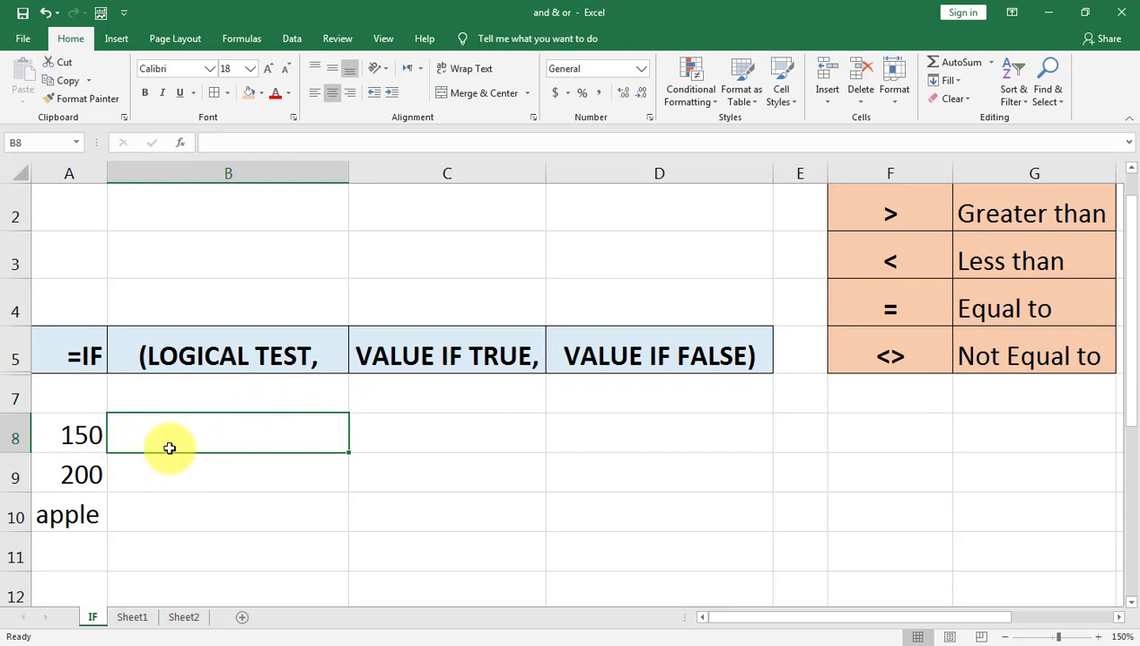
pyautogui.click(897, 213)
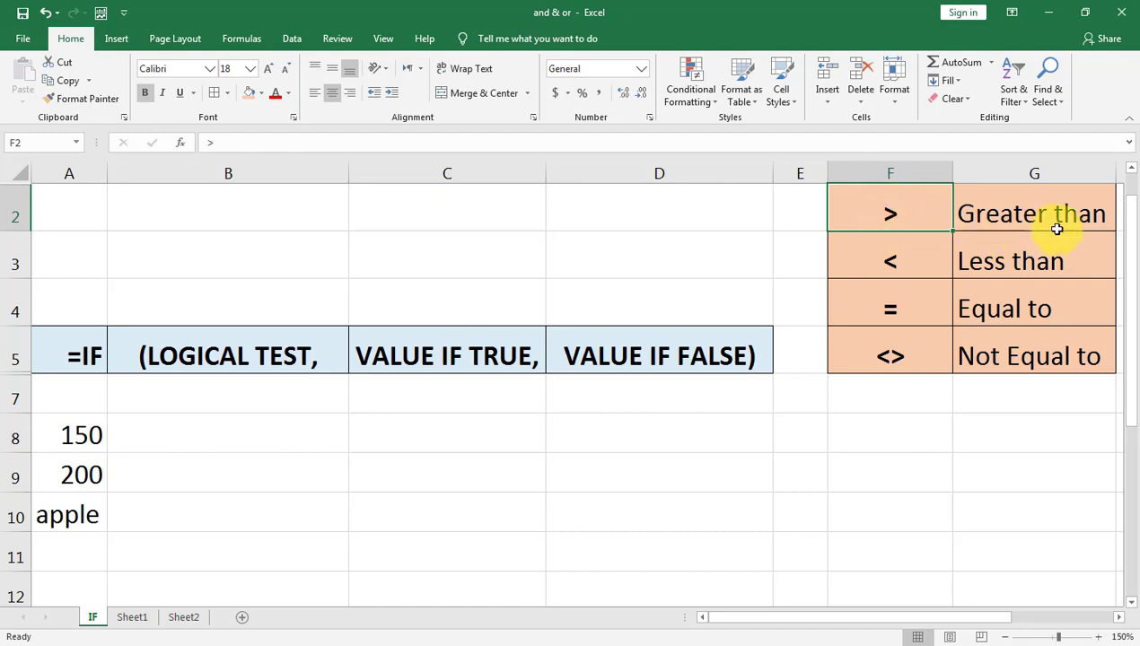
pyautogui.click(896, 259)
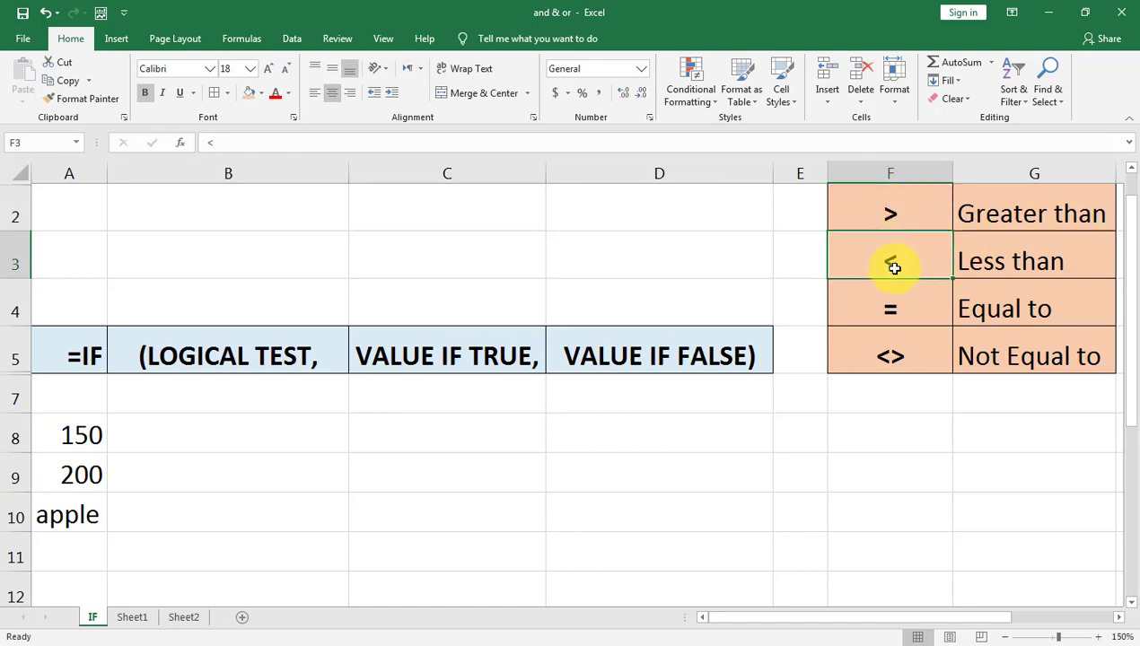
pyautogui.click(896, 306)
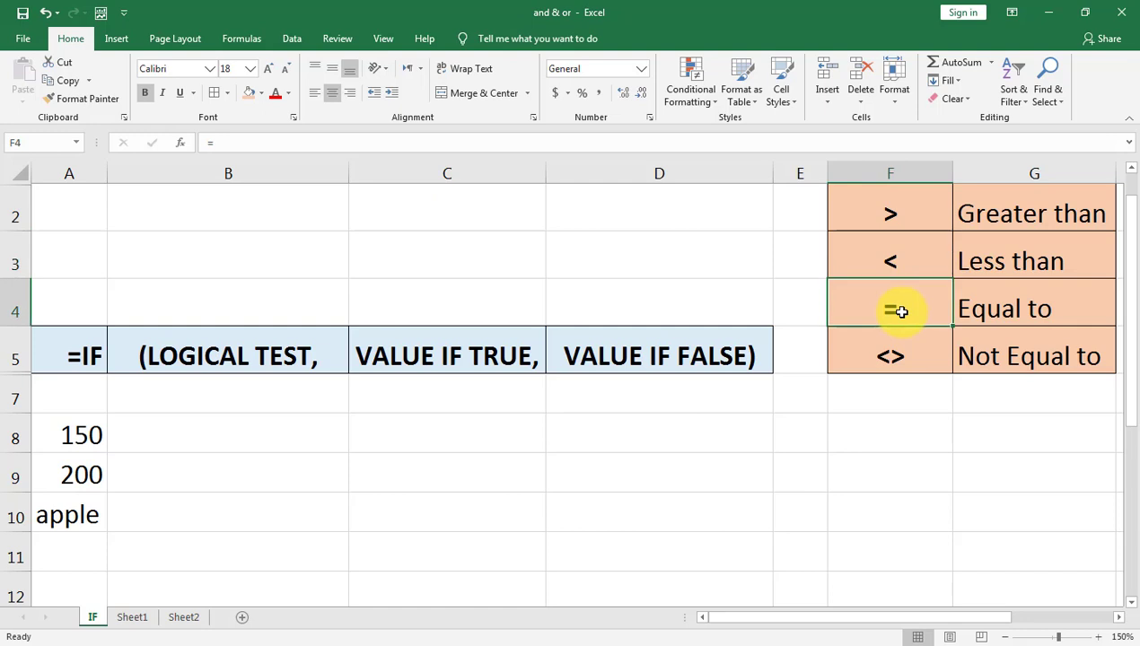
pyautogui.click(894, 354)
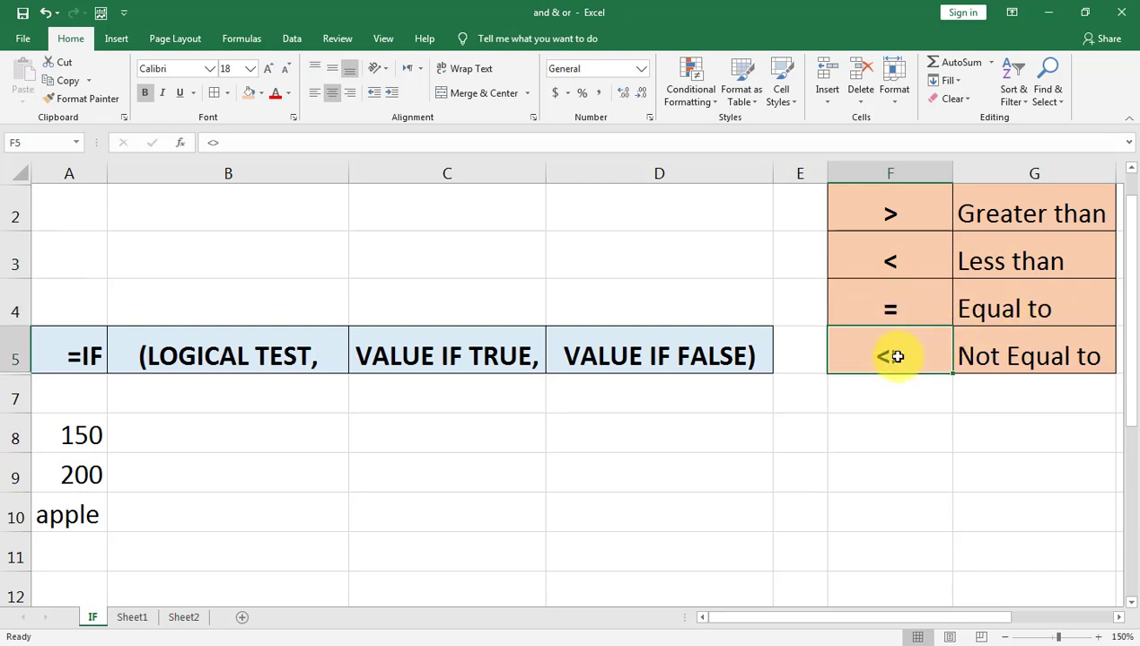
# Step: Enter the logical test =A8>100 in cell B8
pyautogui.click(185, 434)
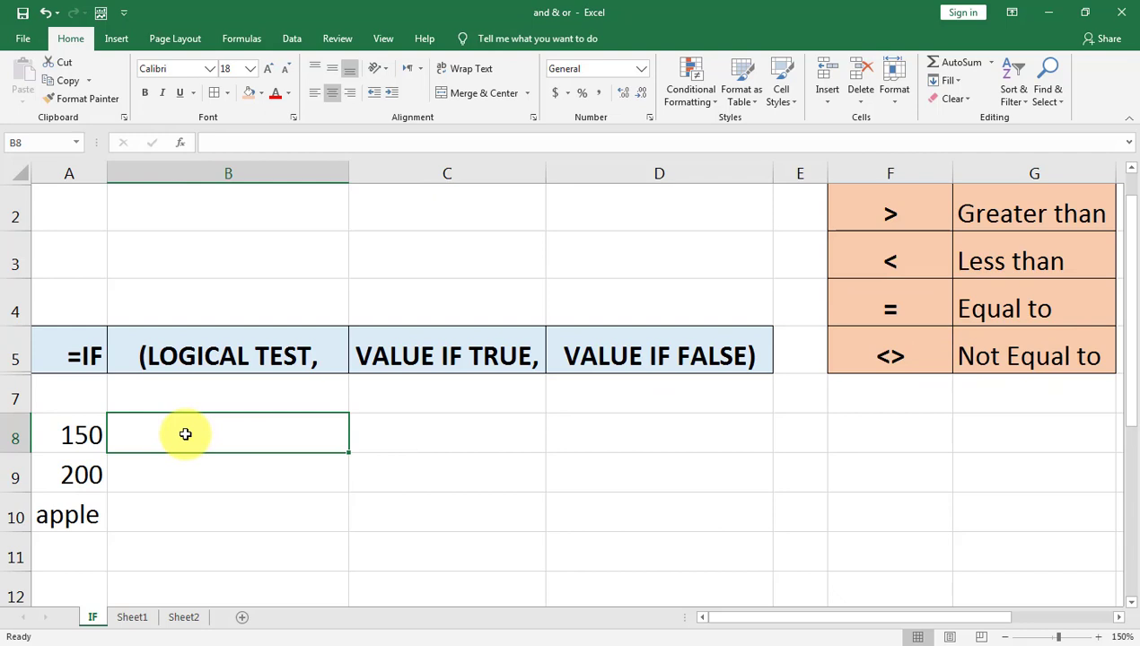
pyautogui.write('=')
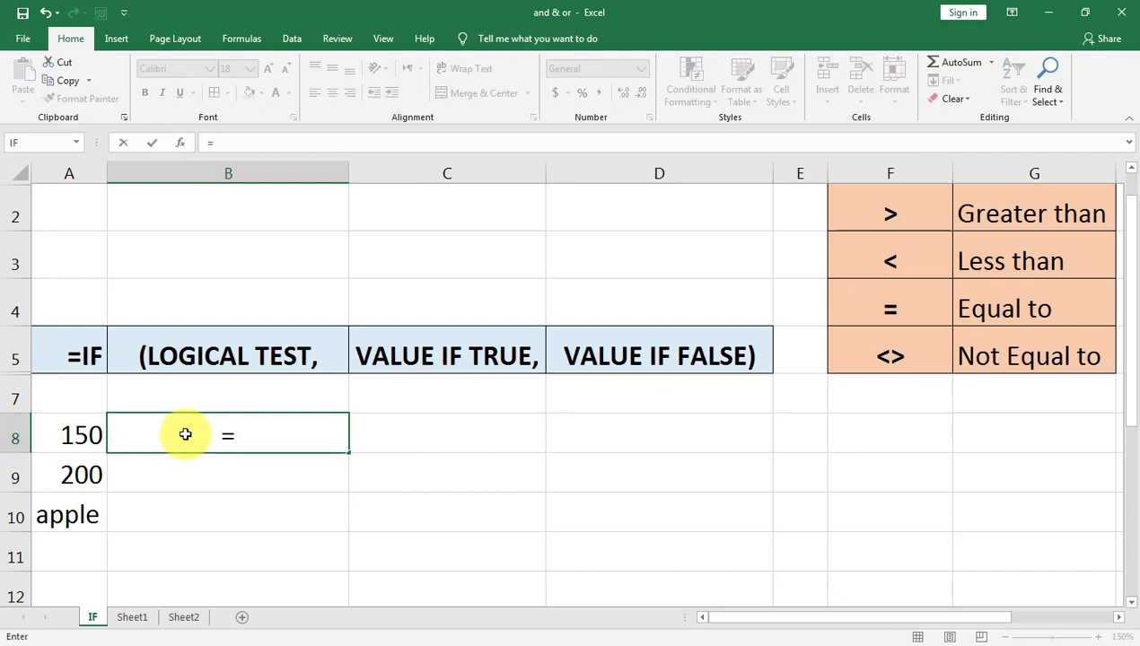
pyautogui.click(71, 434)
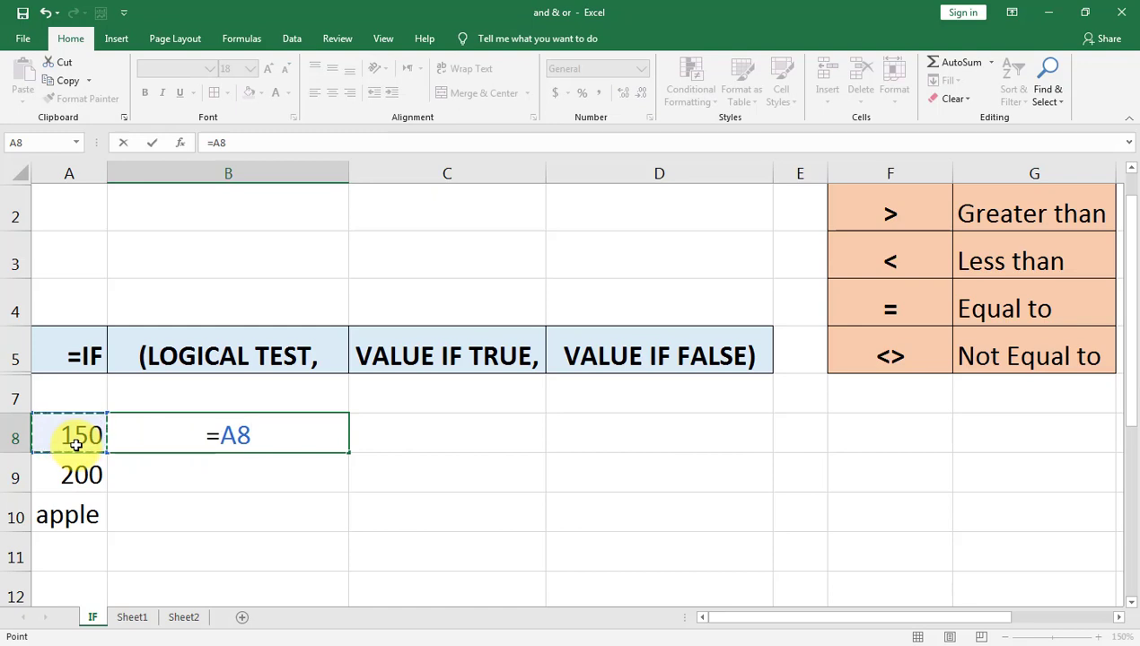
pyautogui.write('>')
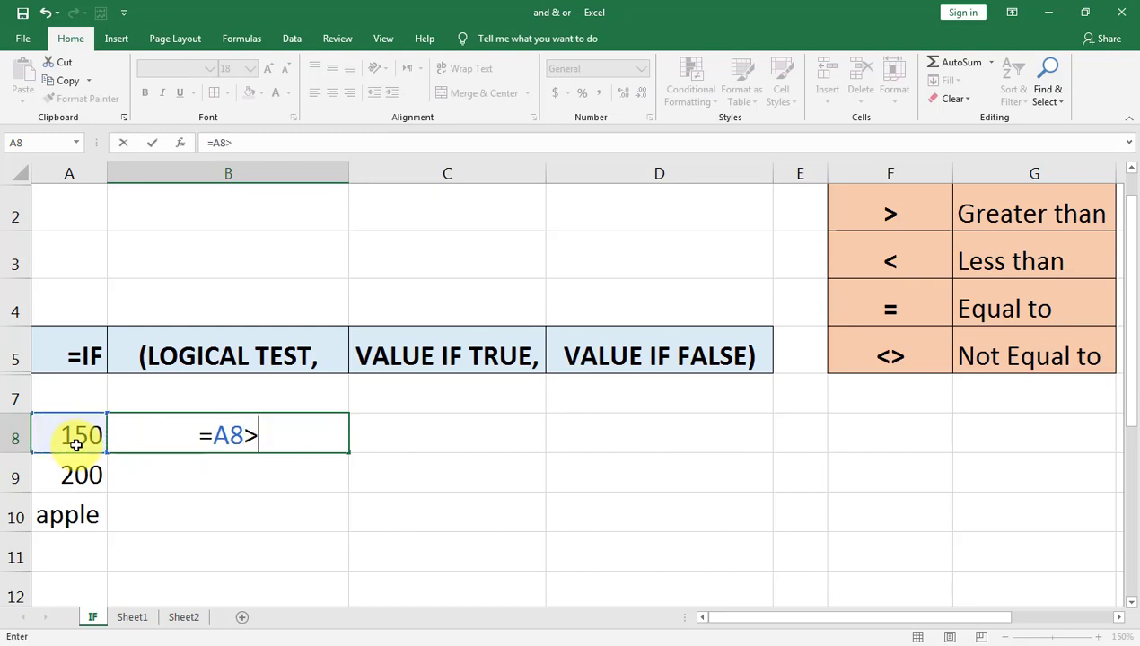
pyautogui.write('100')
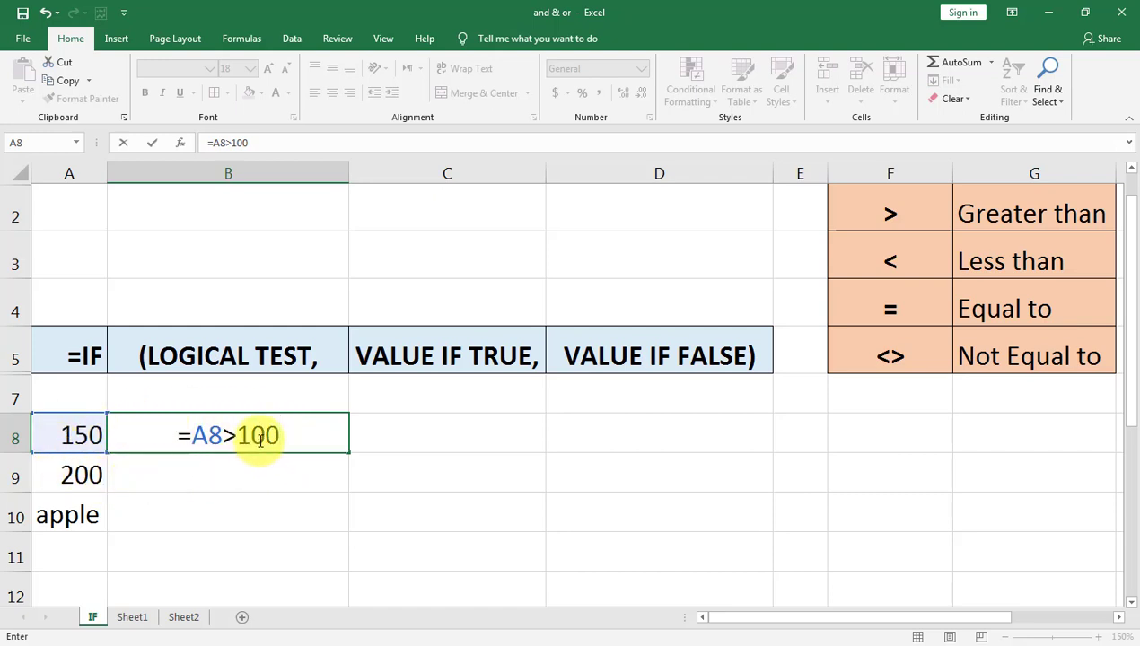
pyautogui.press('Return')
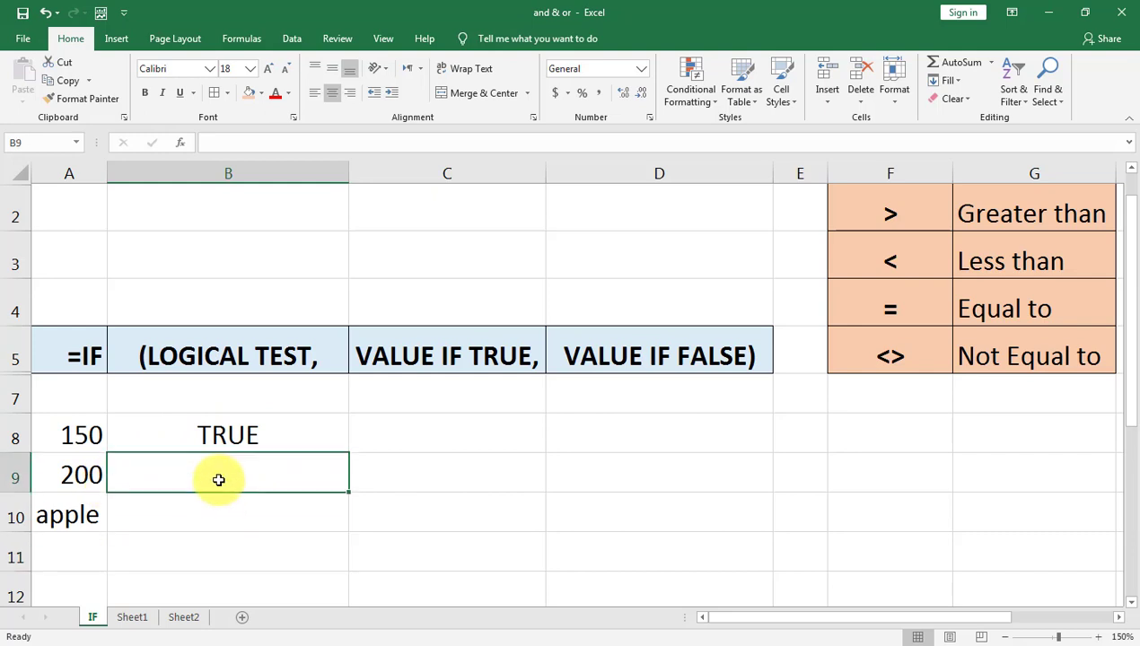
# Step: Enter the not-equal test =A9<>200 in cell B9
pyautogui.write('=')
pyautogui.click(58, 479)
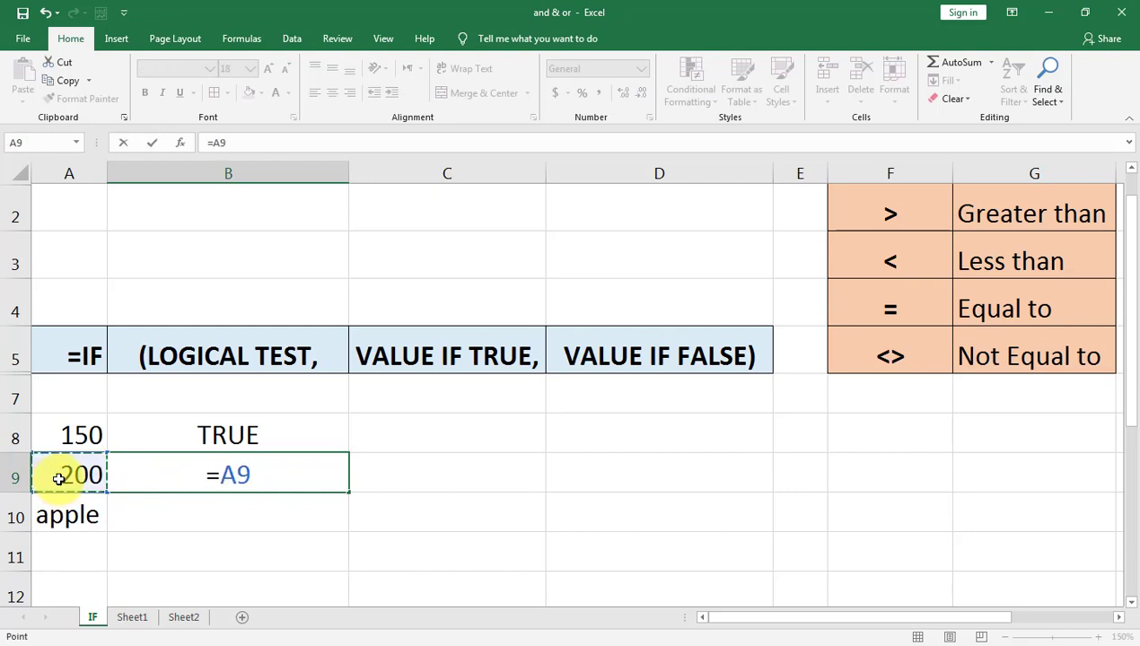
pyautogui.write('<')
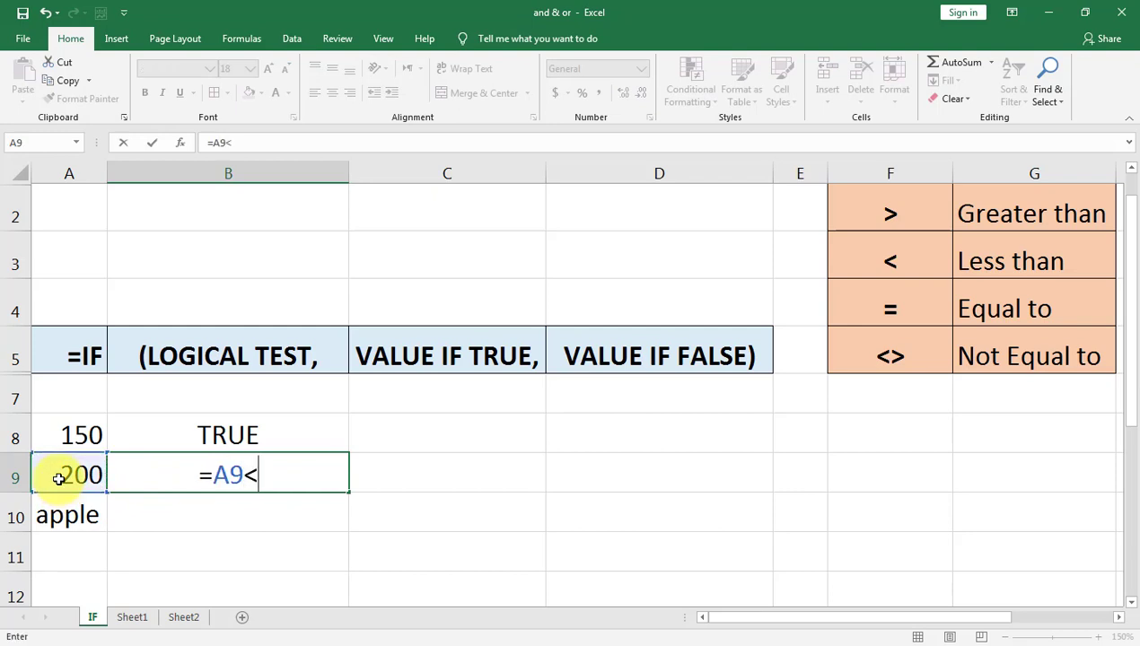
pyautogui.write('>200')
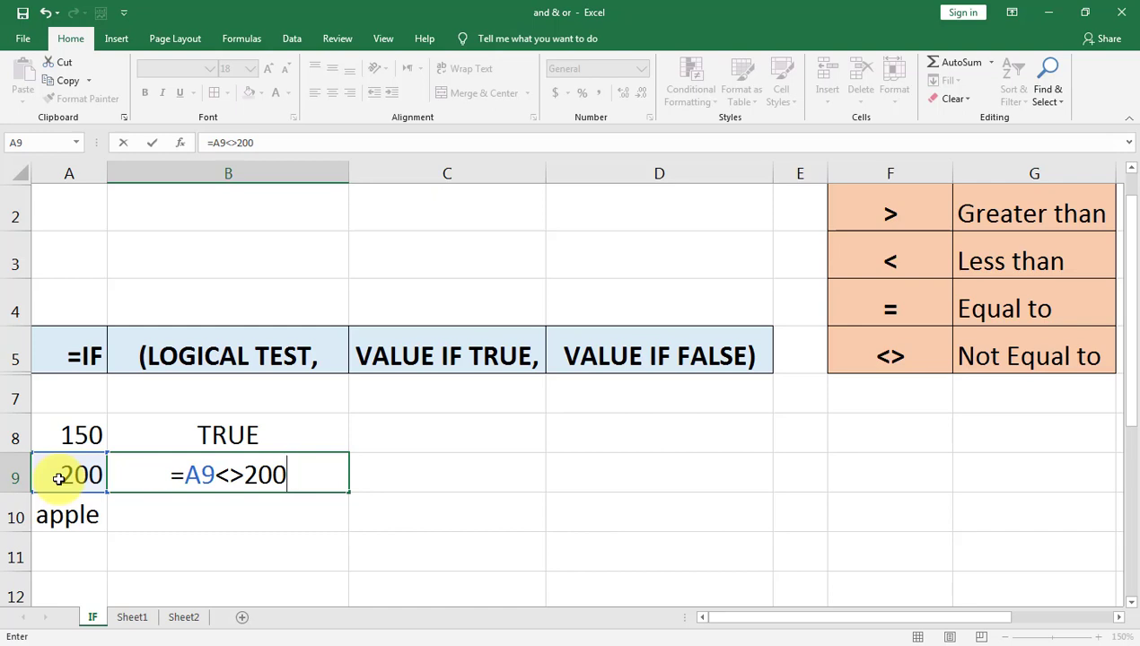
pyautogui.press('Return')
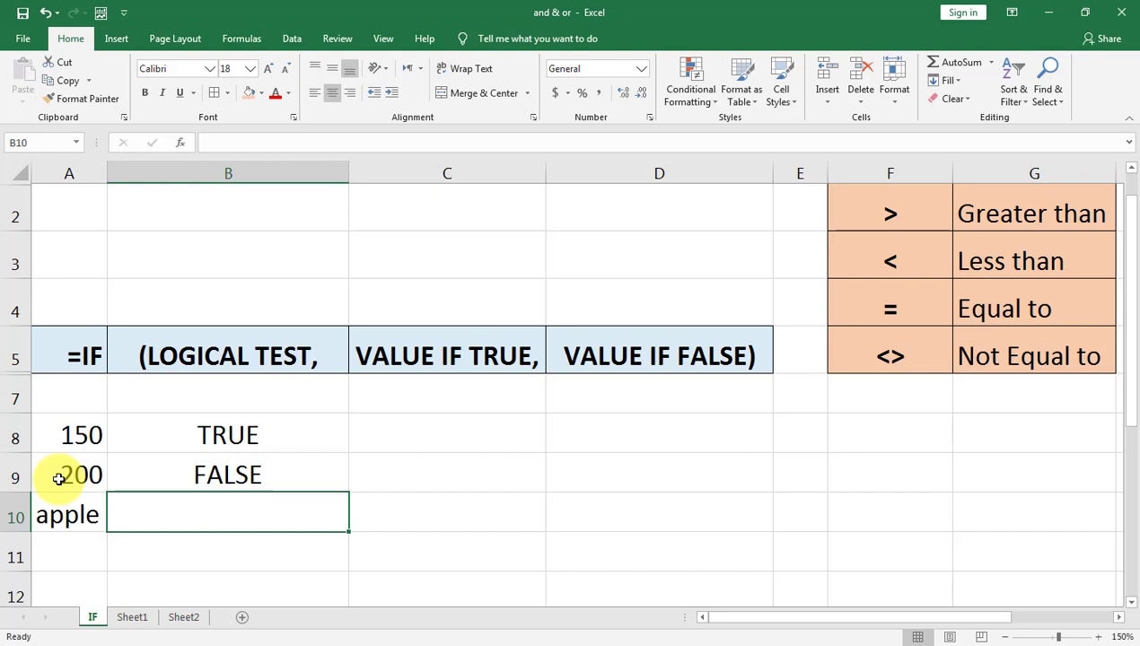
pyautogui.press('Up')
pyautogui.press('Down')
pyautogui.press('Up')
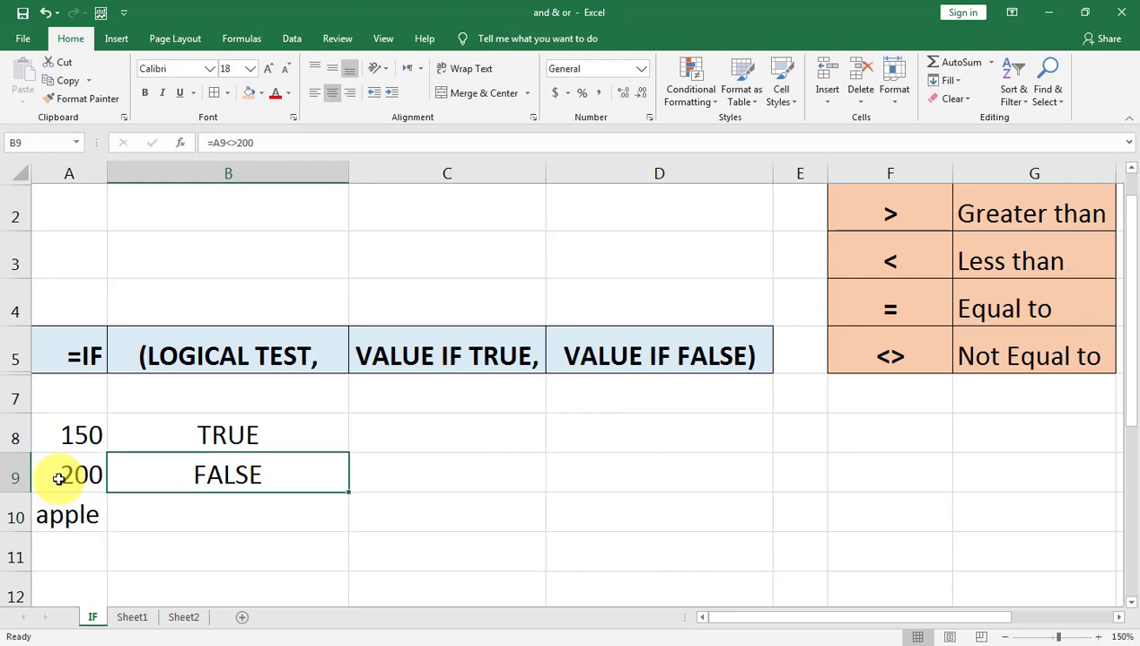
pyautogui.press('Down')
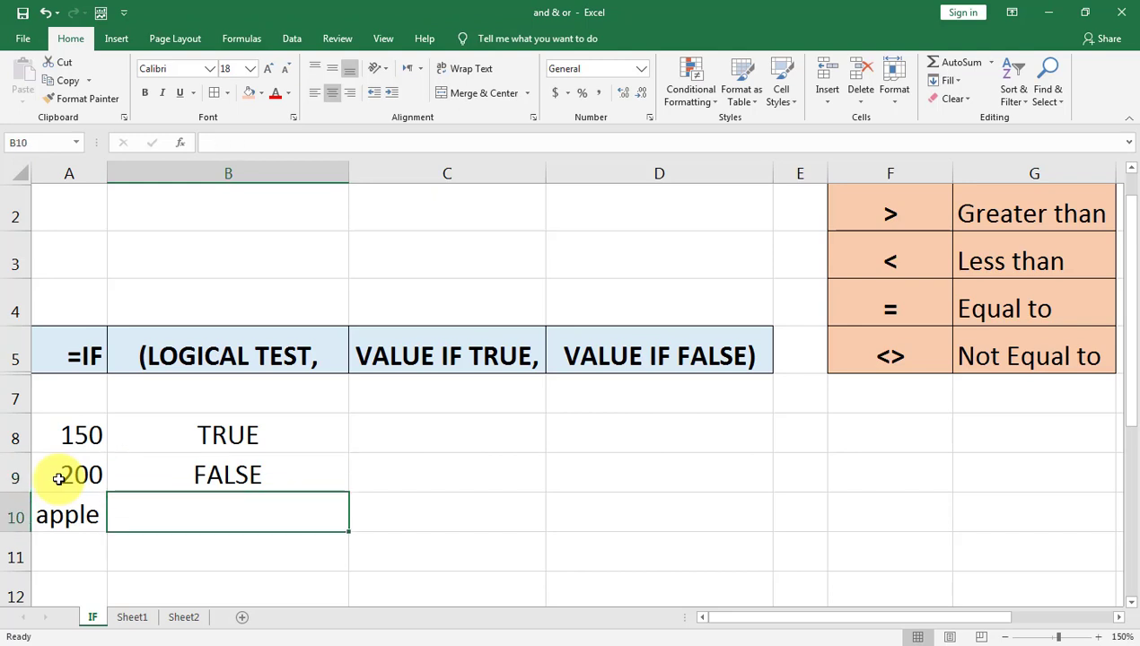
# Step: Enter the text comparison =A10="apple" in cell B10
pyautogui.write('=')
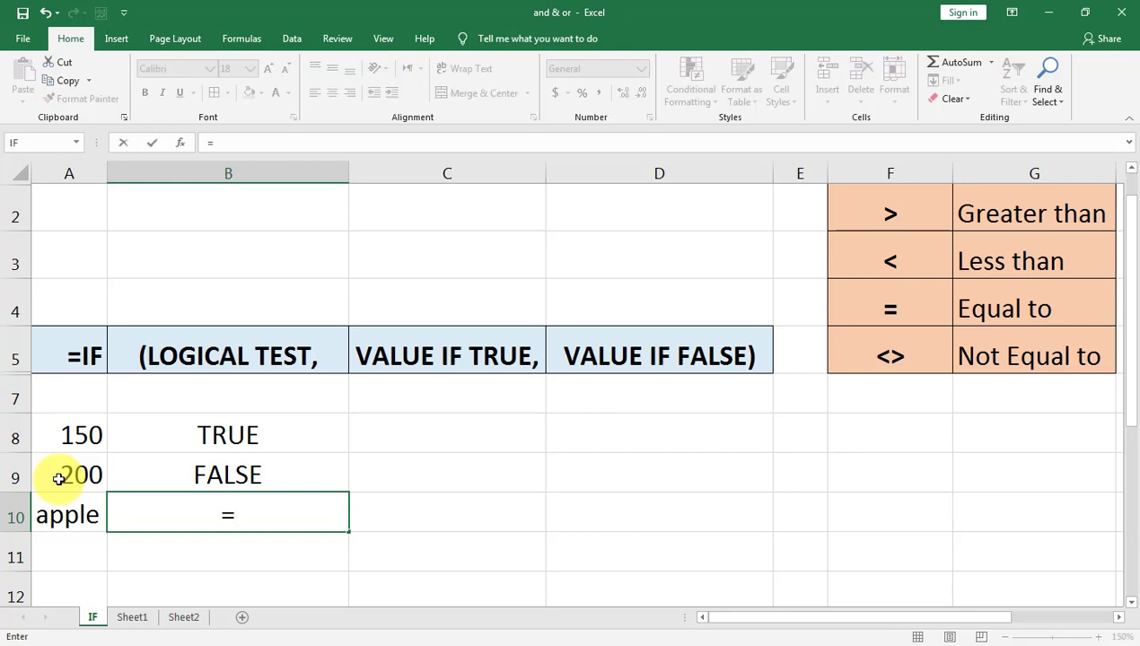
pyautogui.click(71, 515)
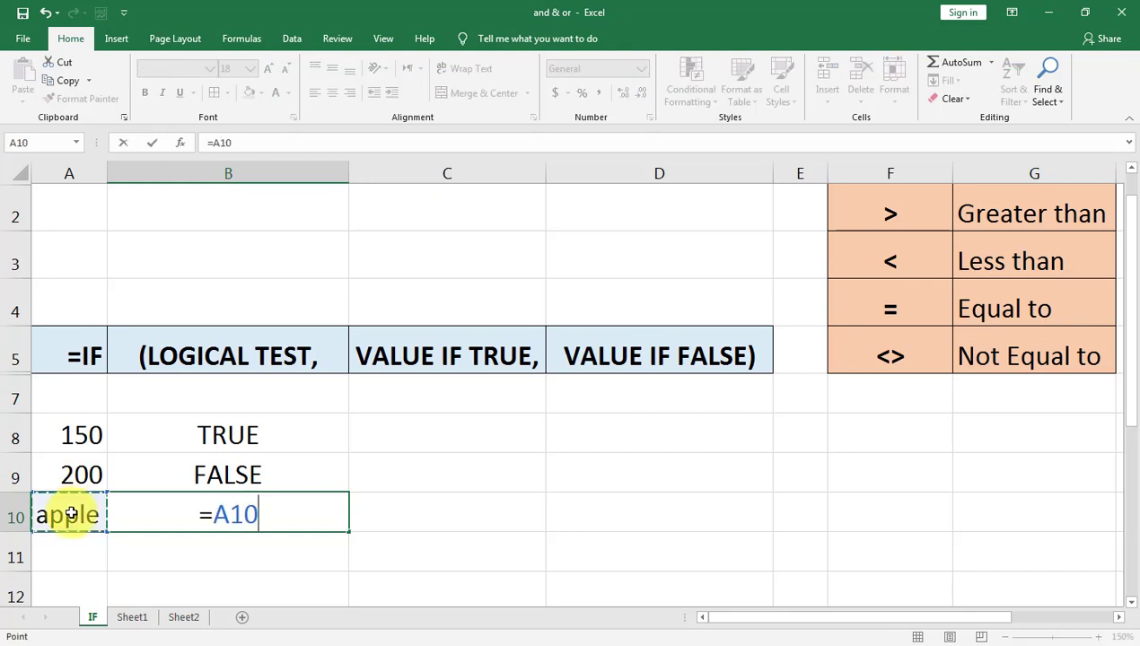
pyautogui.write('=')
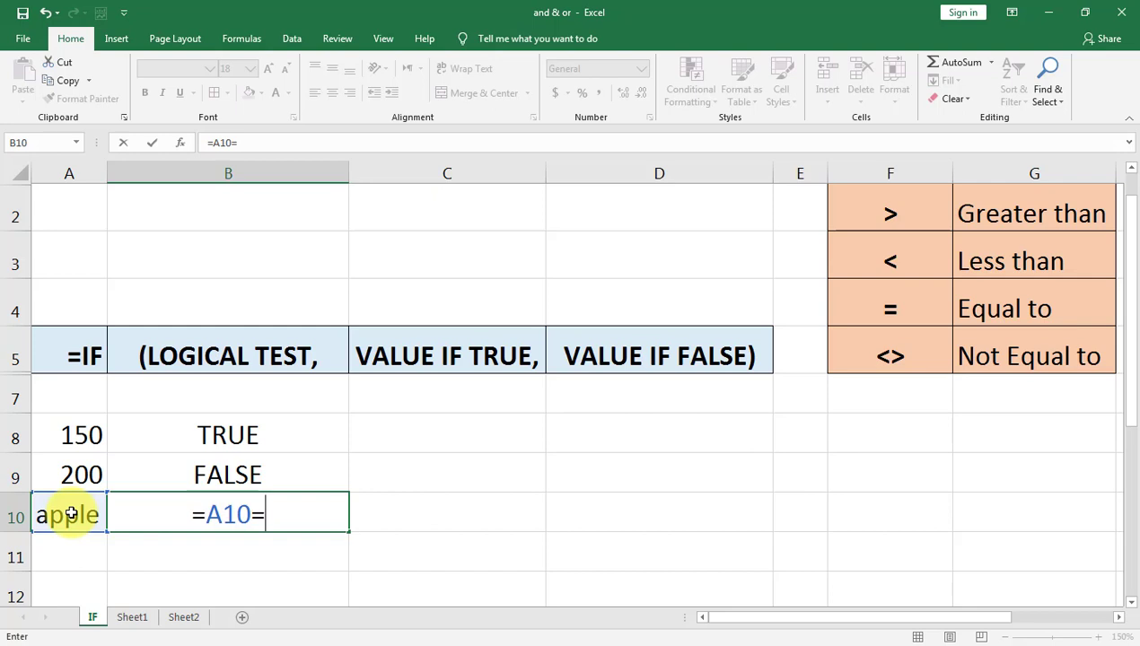
pyautogui.write('"')
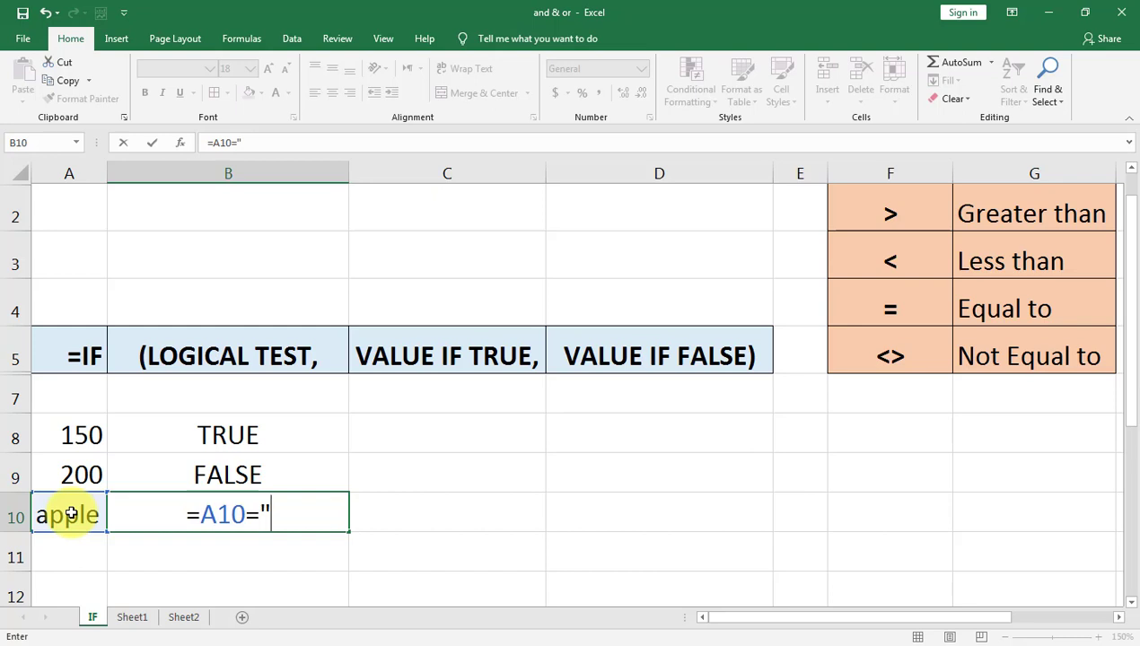
pyautogui.write('apple')
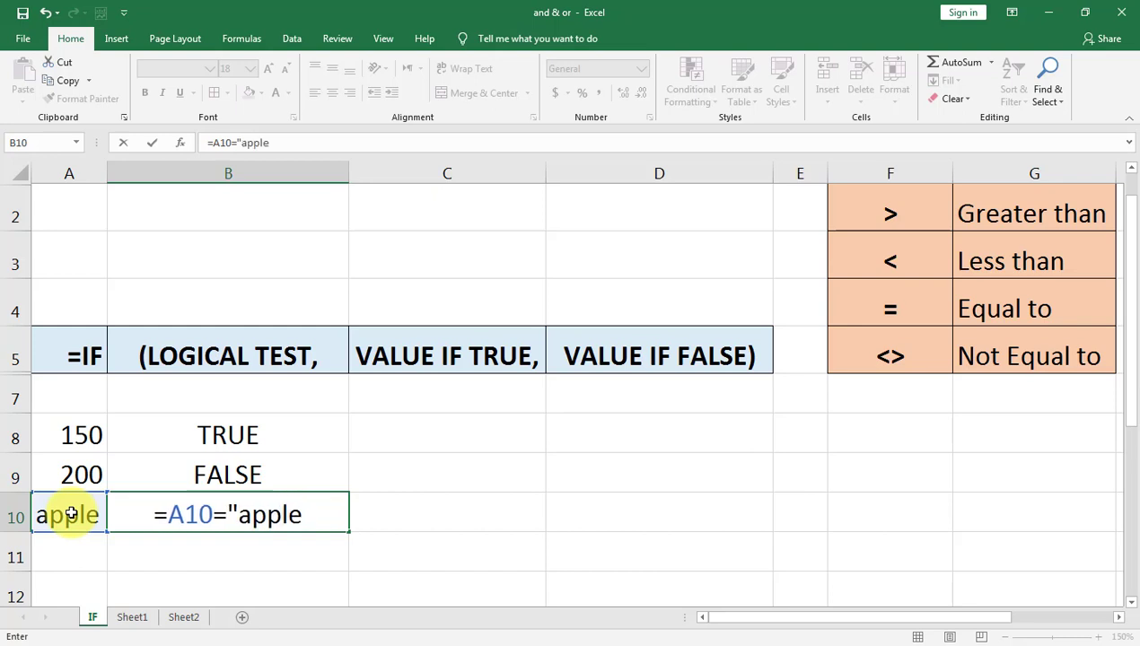
pyautogui.write('"')
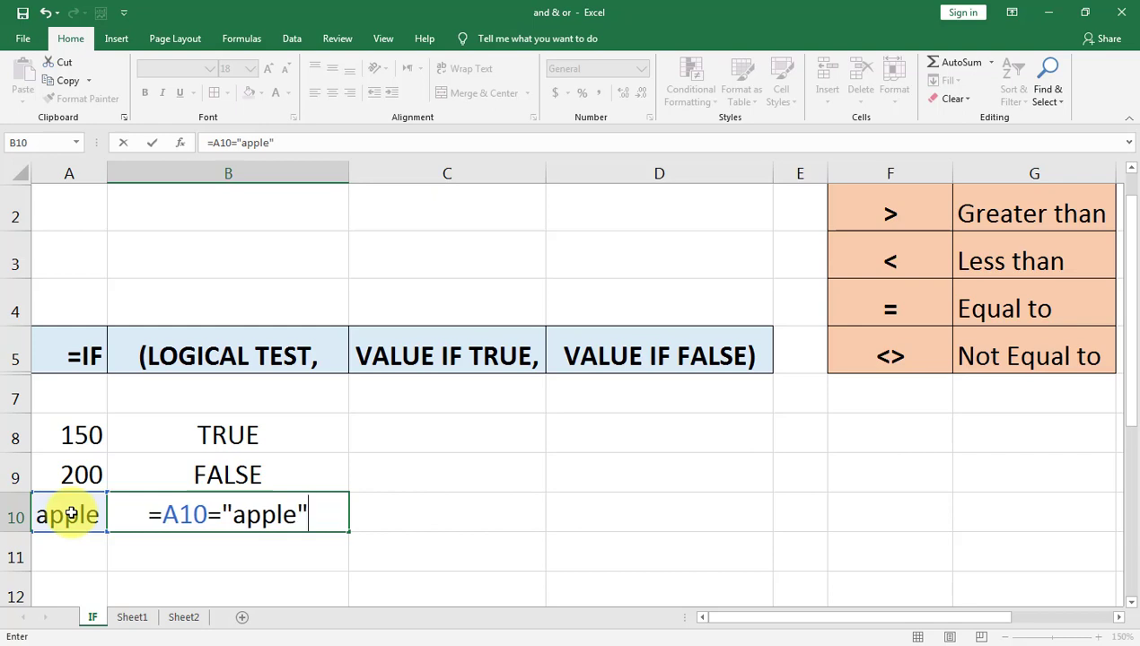
pyautogui.press('Return')
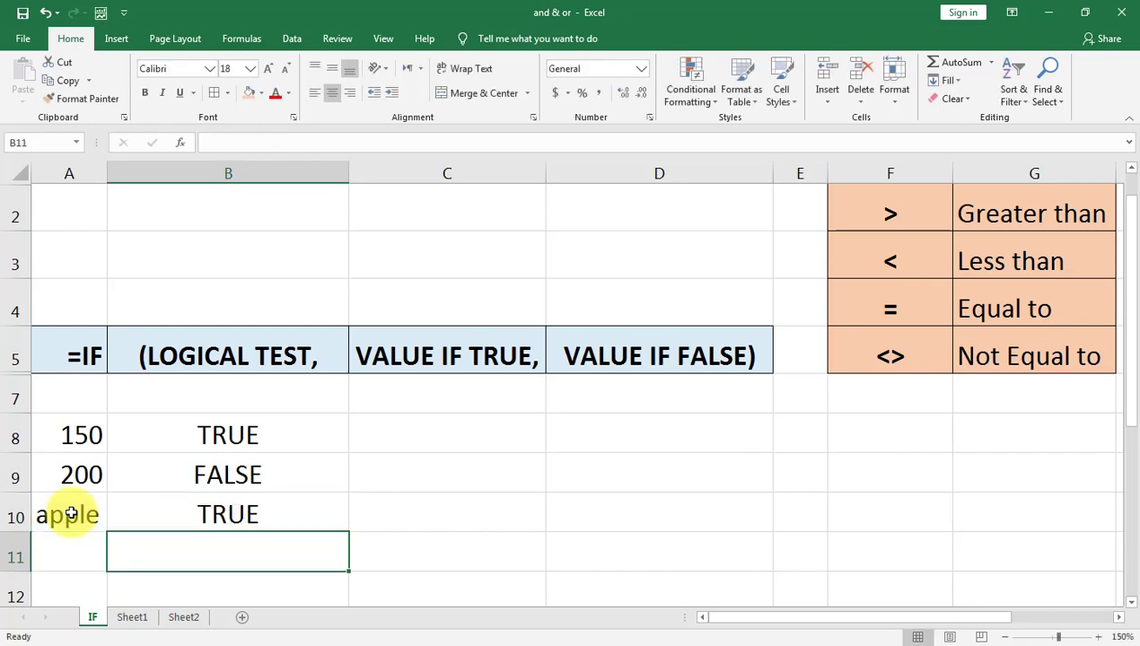
pyautogui.click(218, 514)
pyautogui.click(245, 435)
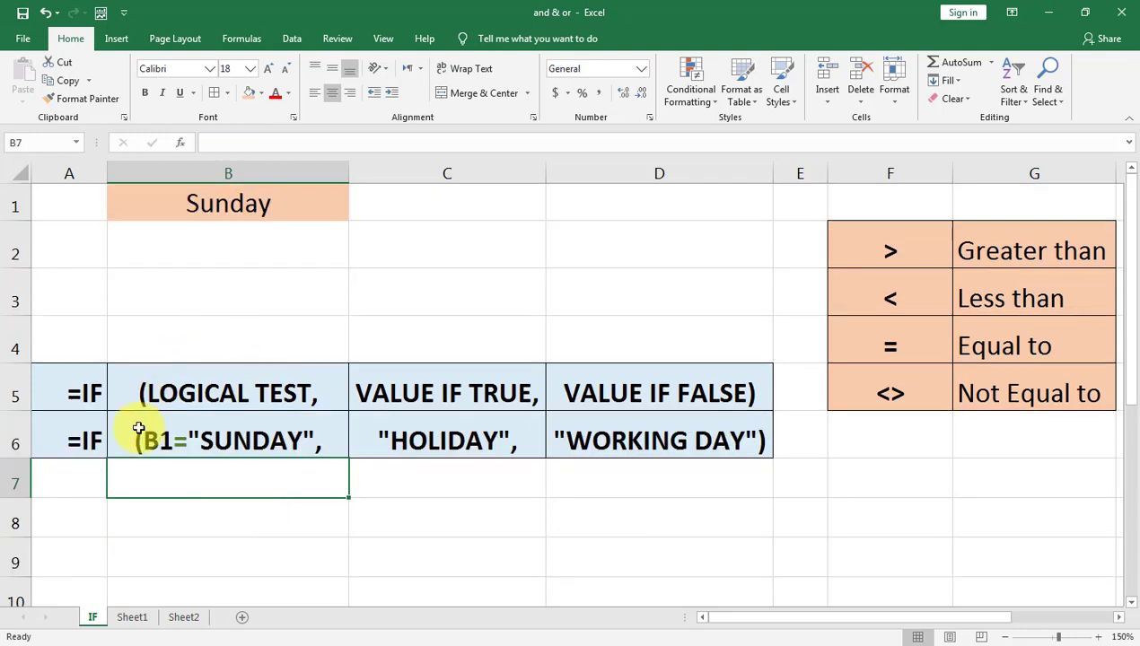
# Step: Examine the sample IF formula in row 6 and the day in cell B1 that it tests
pyautogui.click(92, 437)
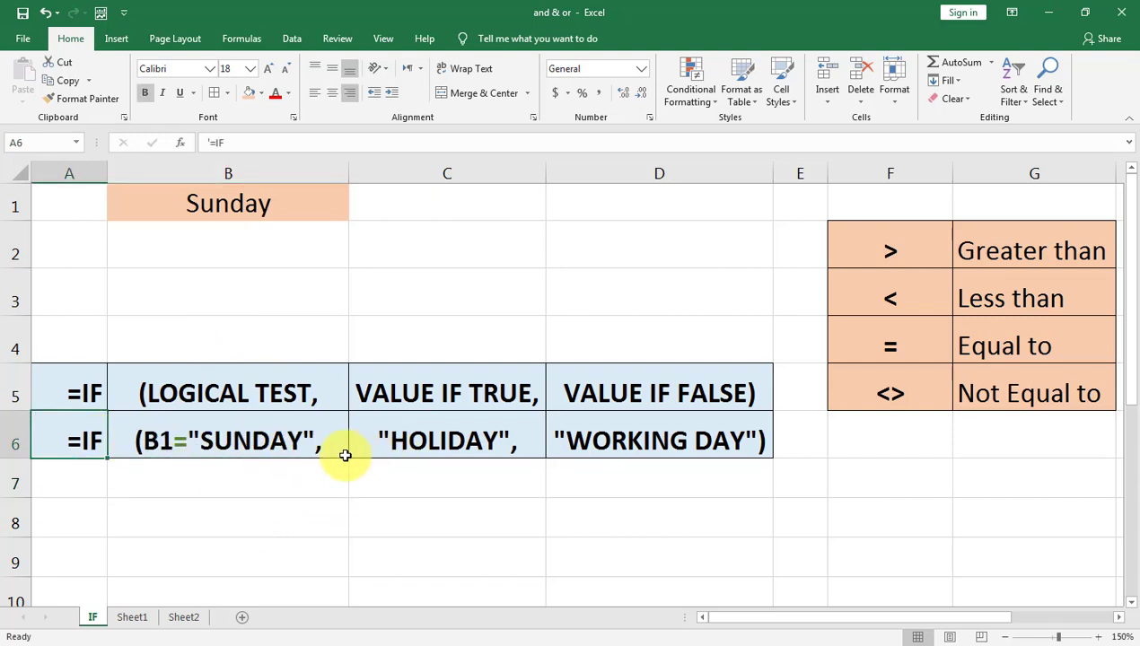
pyautogui.click(146, 440)
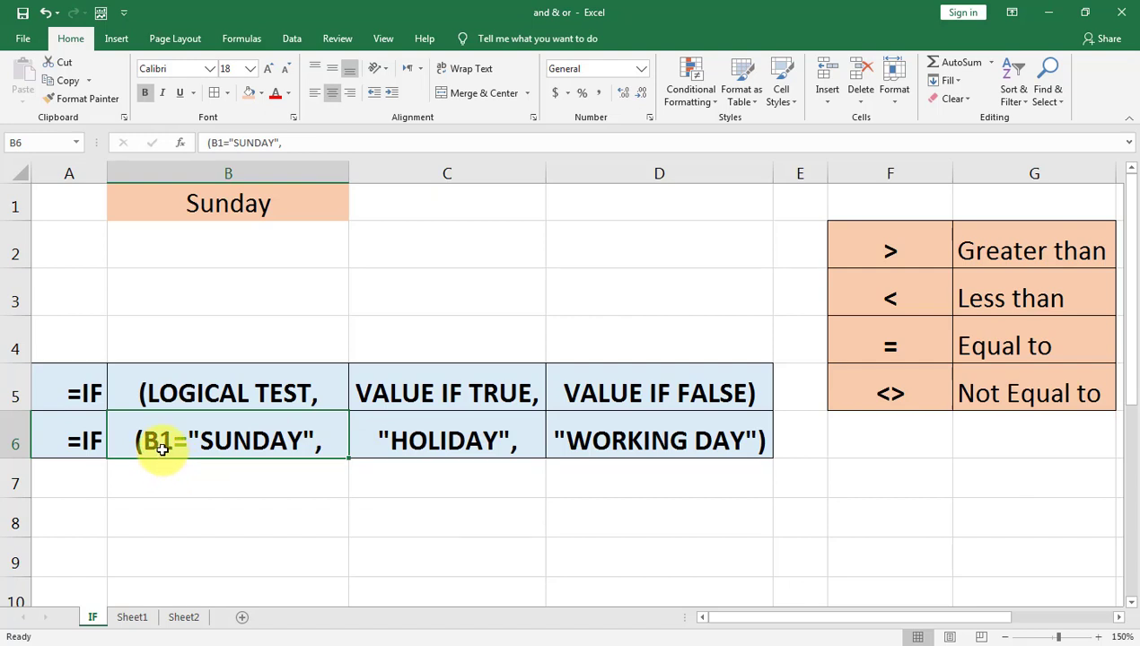
pyautogui.click(221, 206)
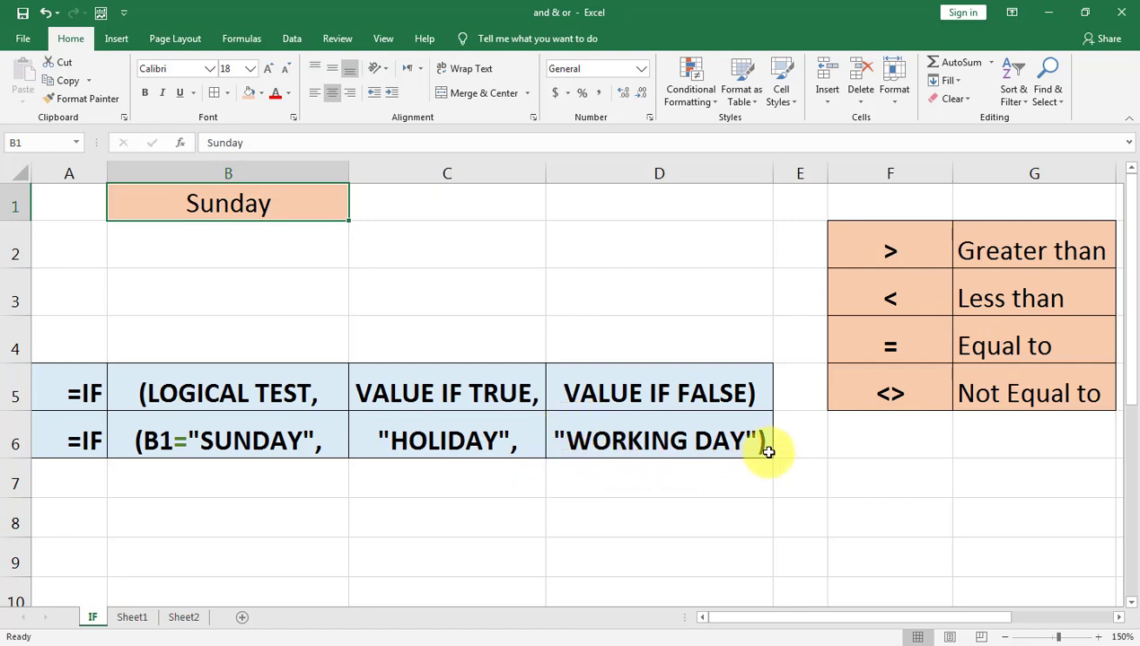
# Step: Start an IF formula in cell B7 with the logical test B1="Sunday"
pyautogui.click(216, 479)
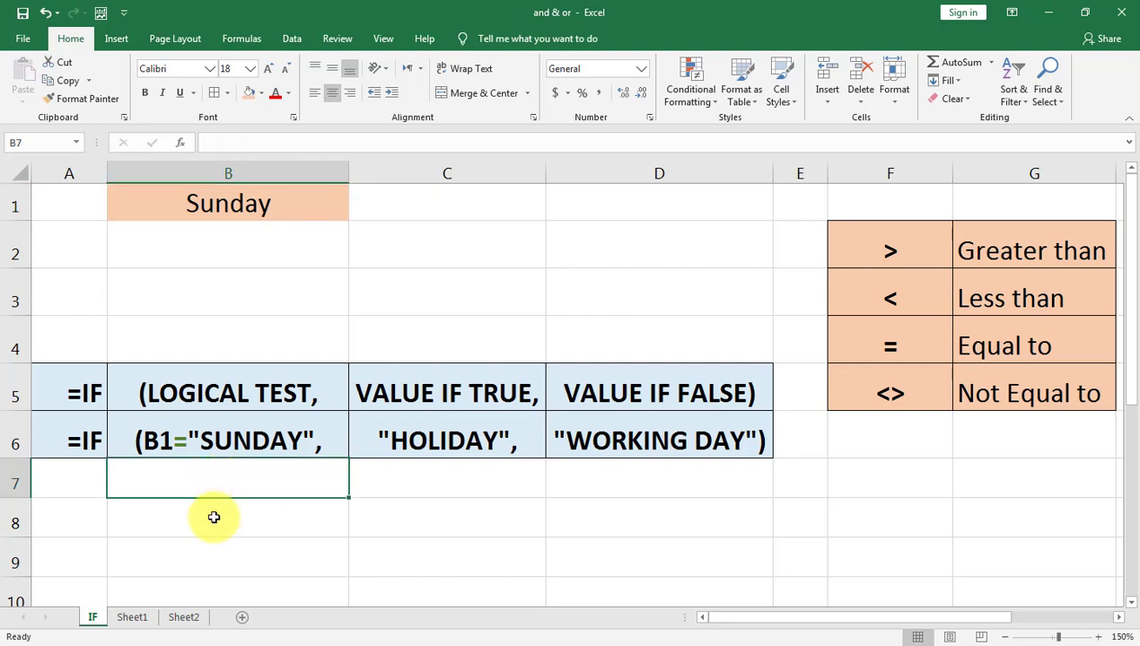
pyautogui.write('=')
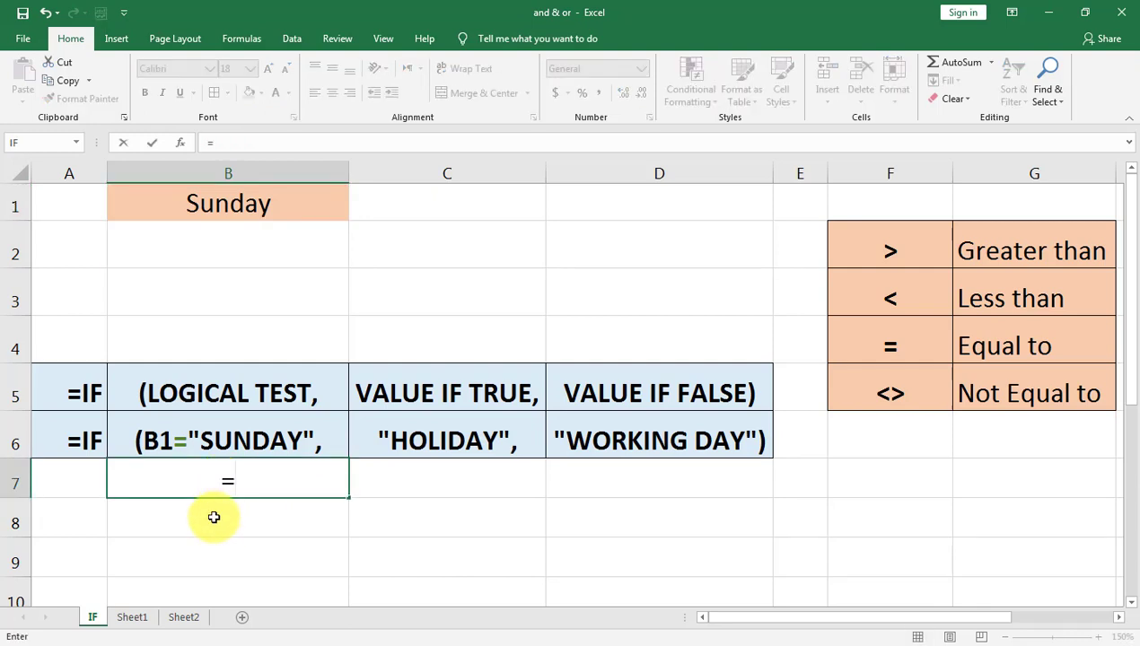
pyautogui.write('if')
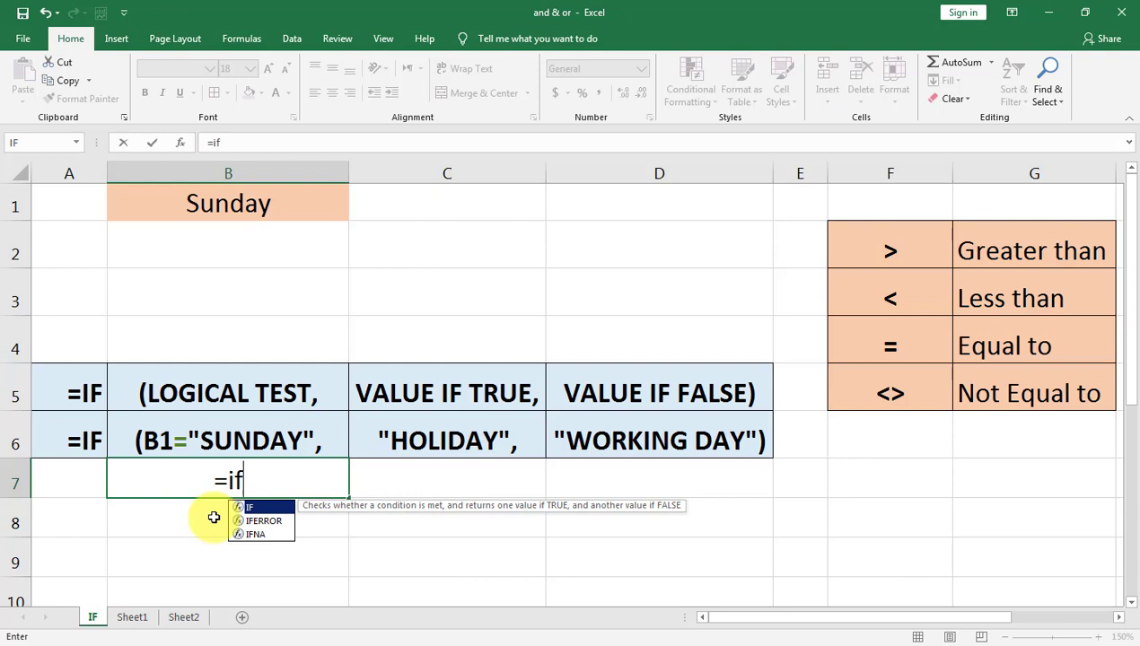
pyautogui.write('(')
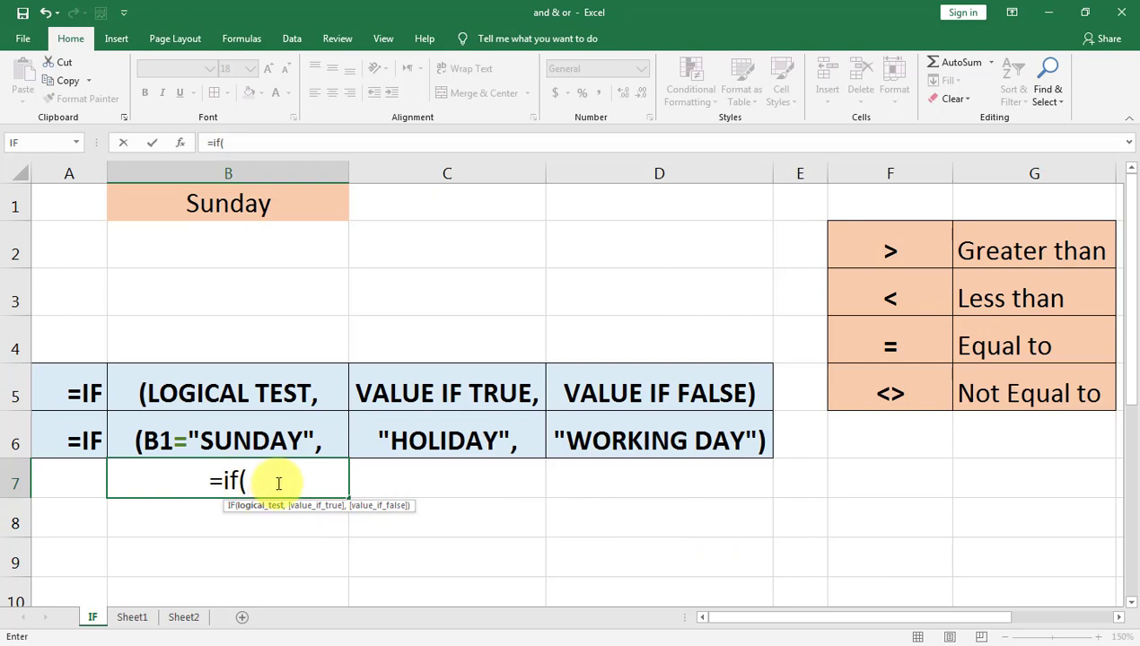
pyautogui.click(252, 207)
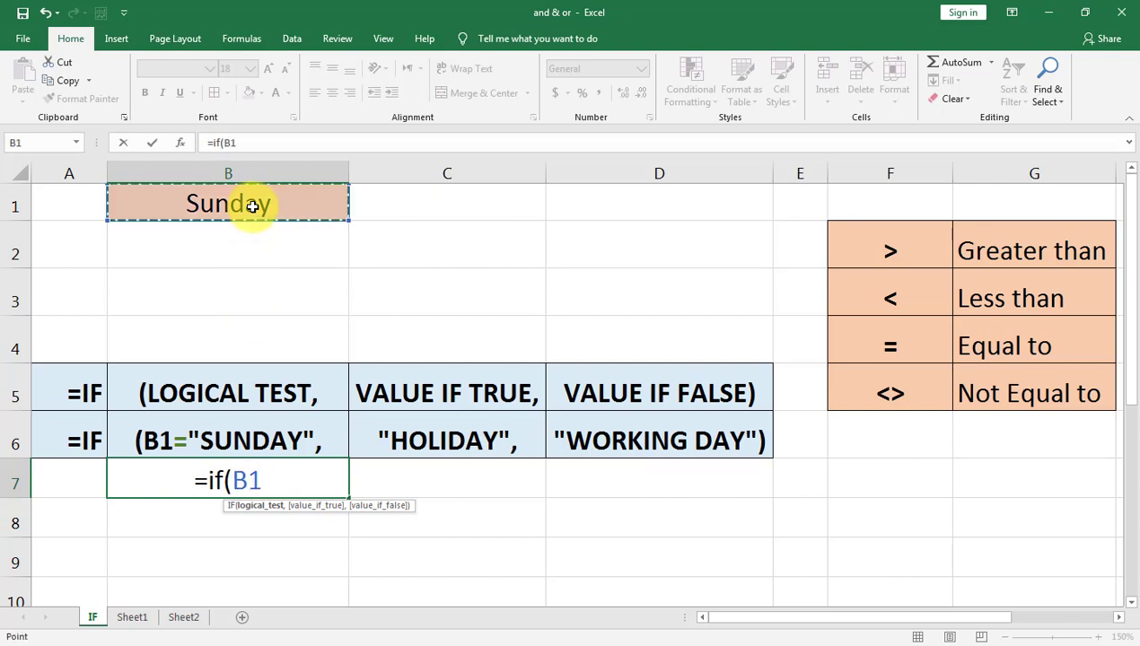
pyautogui.write('="')
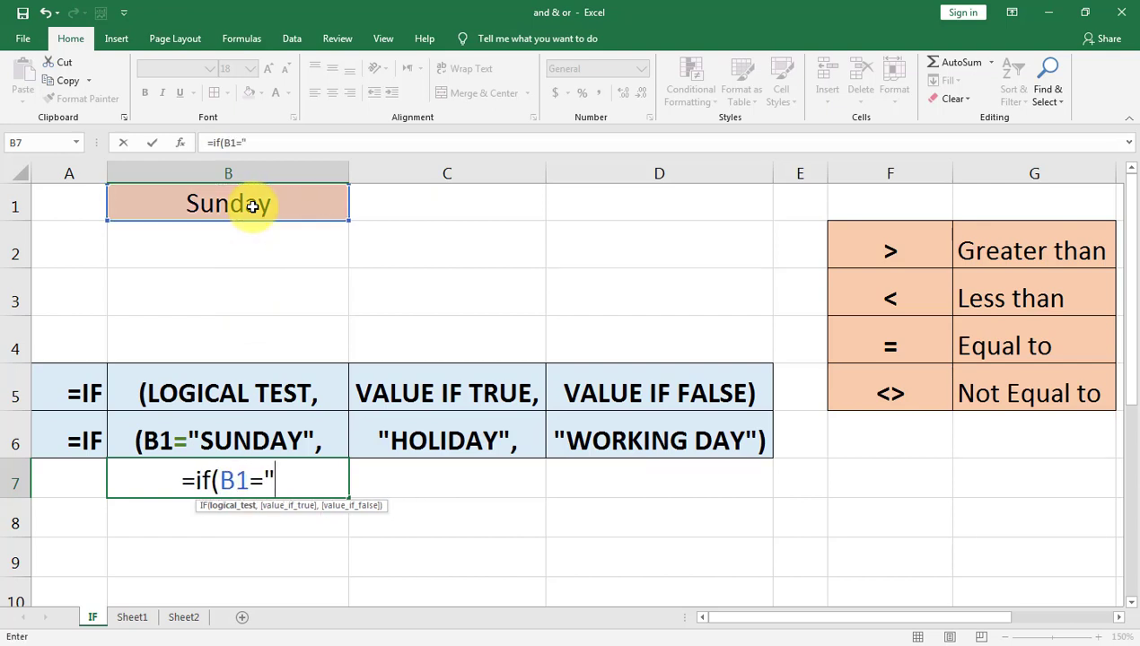
pyautogui.write('sunday')
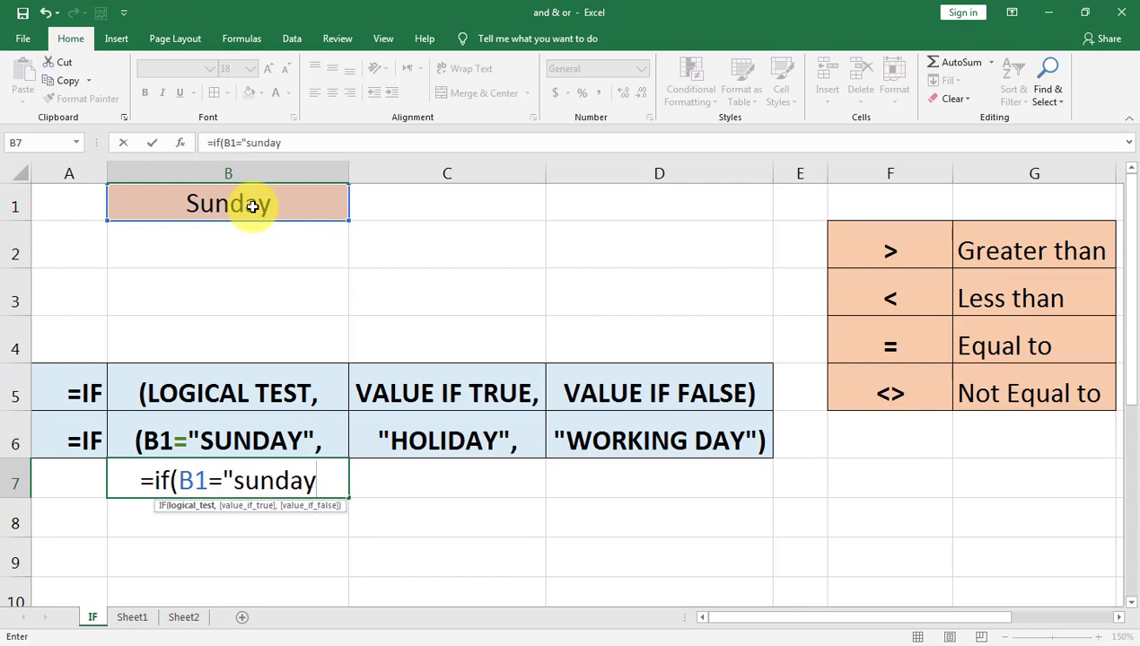
pyautogui.press('BackSpace')
pyautogui.press('BackSpace')
pyautogui.press('BackSpace')
pyautogui.press('BackSpace')
pyautogui.press('BackSpace')
pyautogui.press('BackSpace')
pyautogui.write('Sunday"')
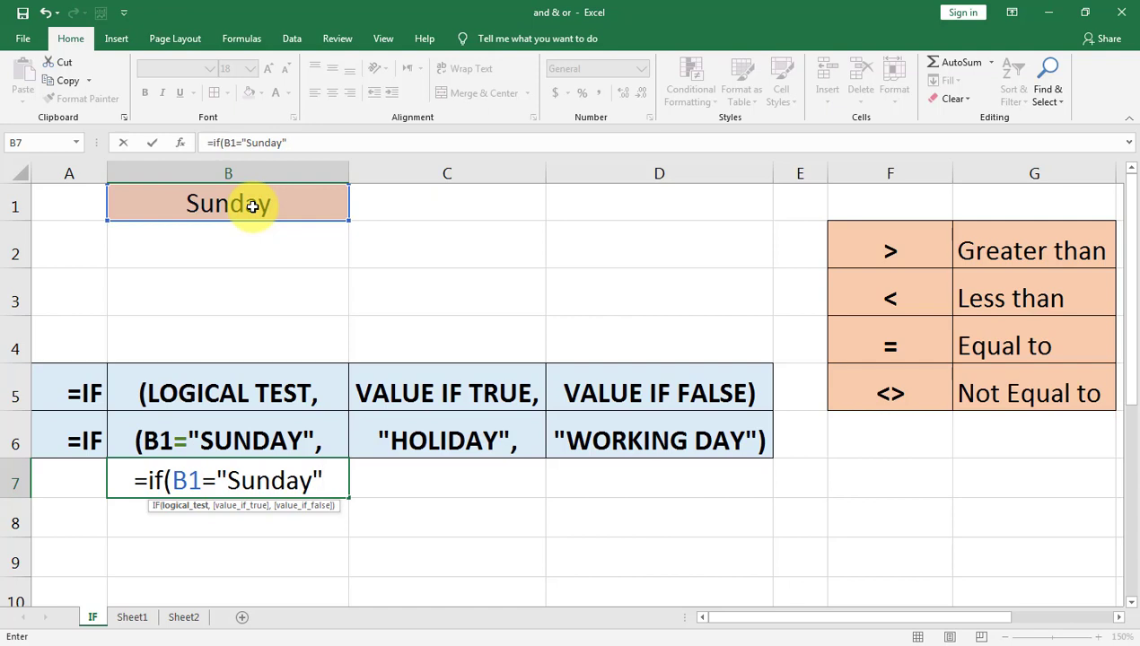
# Step: Complete the IF formula in B7 with "Holiday" as the value if true and "Working day" as the value if false
pyautogui.write(',')
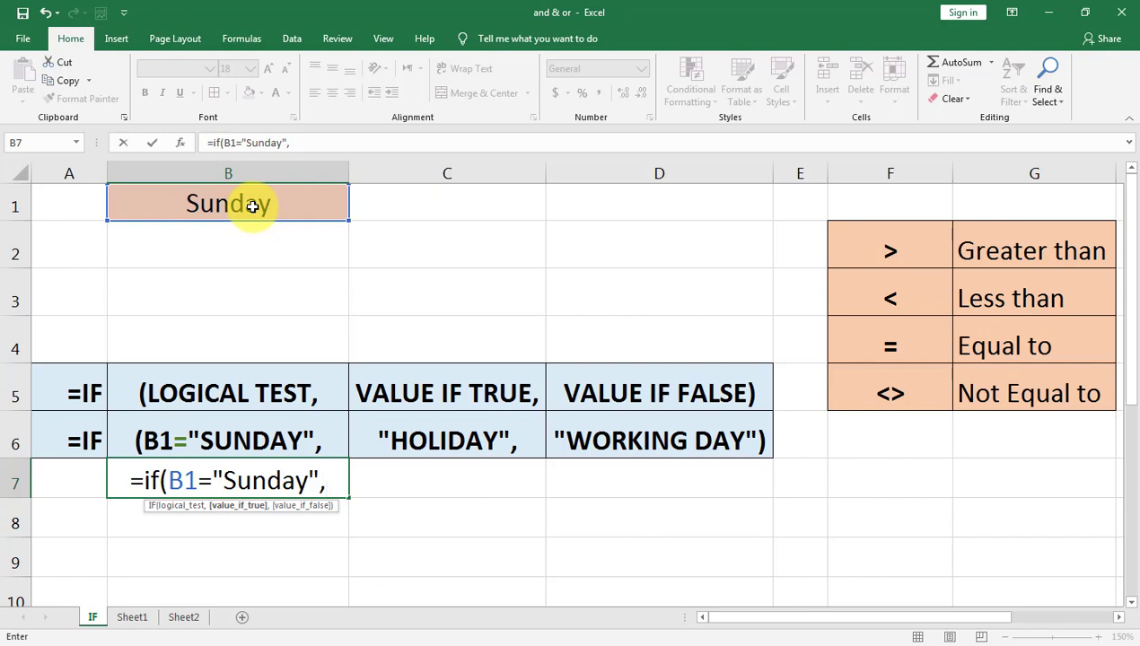
pyautogui.write('"')
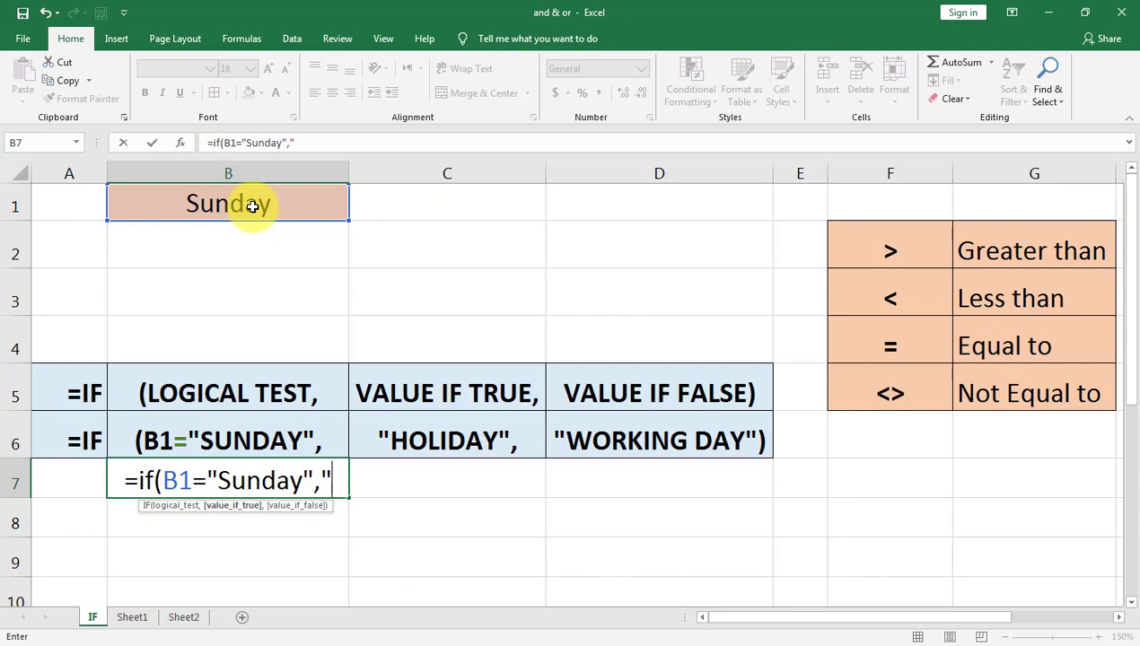
pyautogui.write('Holi')
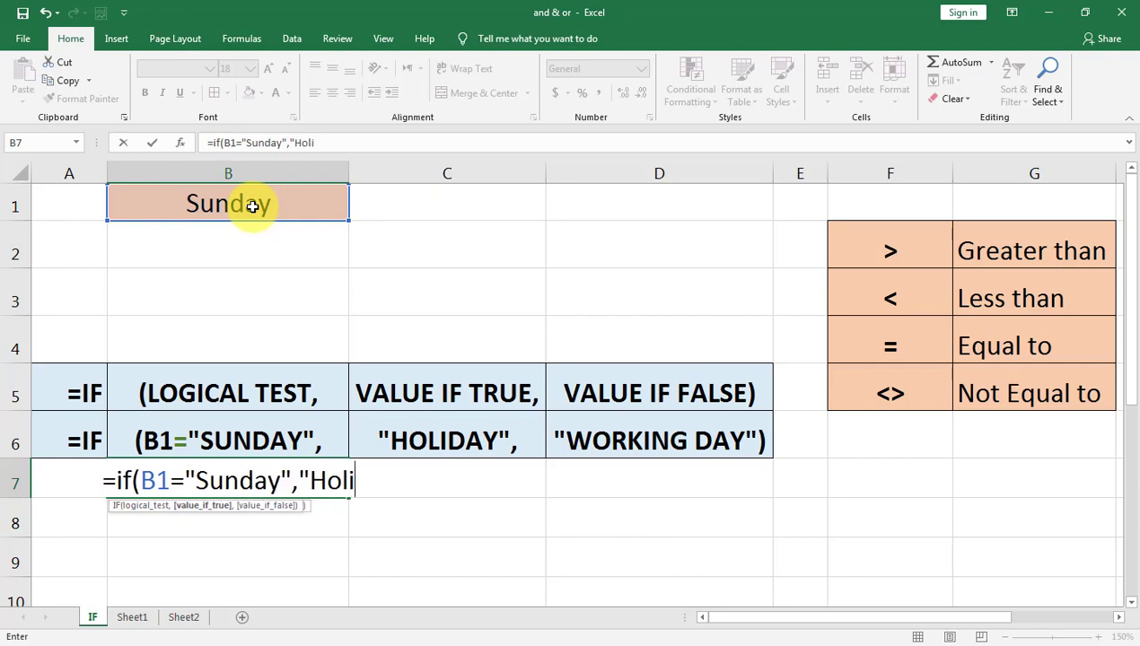
pyautogui.write('day"')
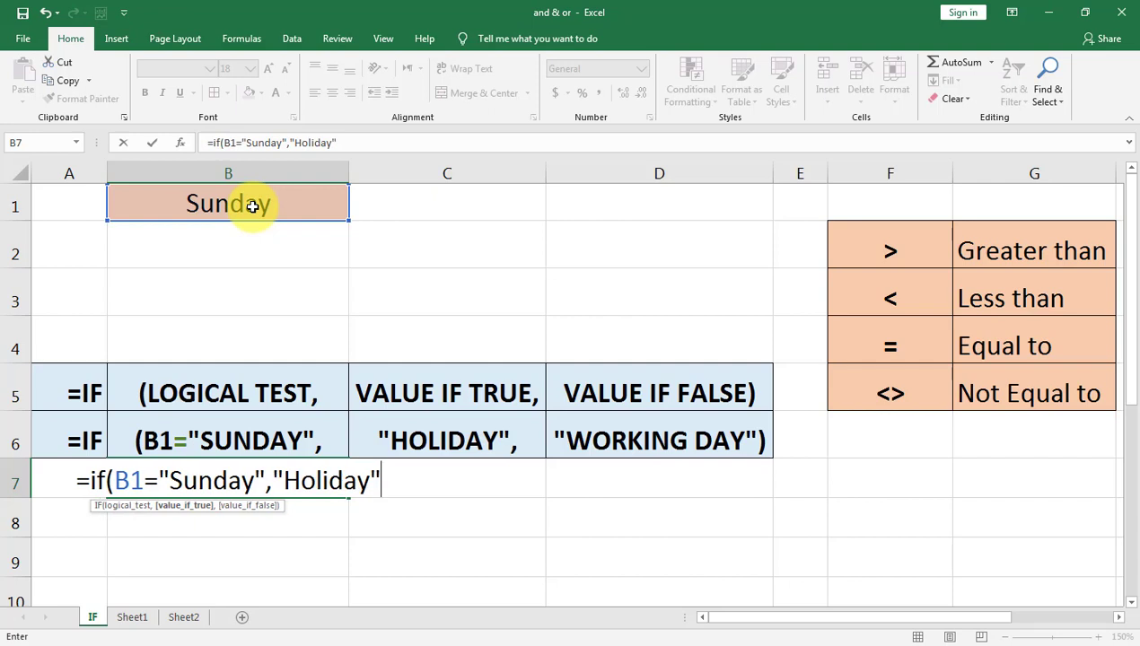
pyautogui.write(',')
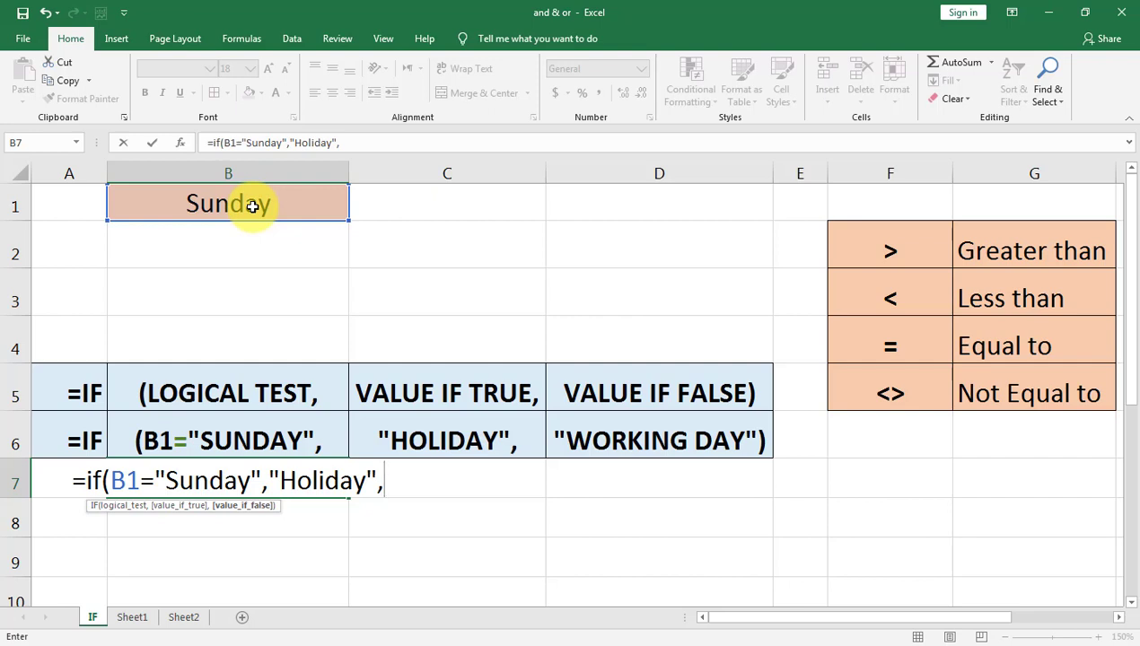
pyautogui.write('"')
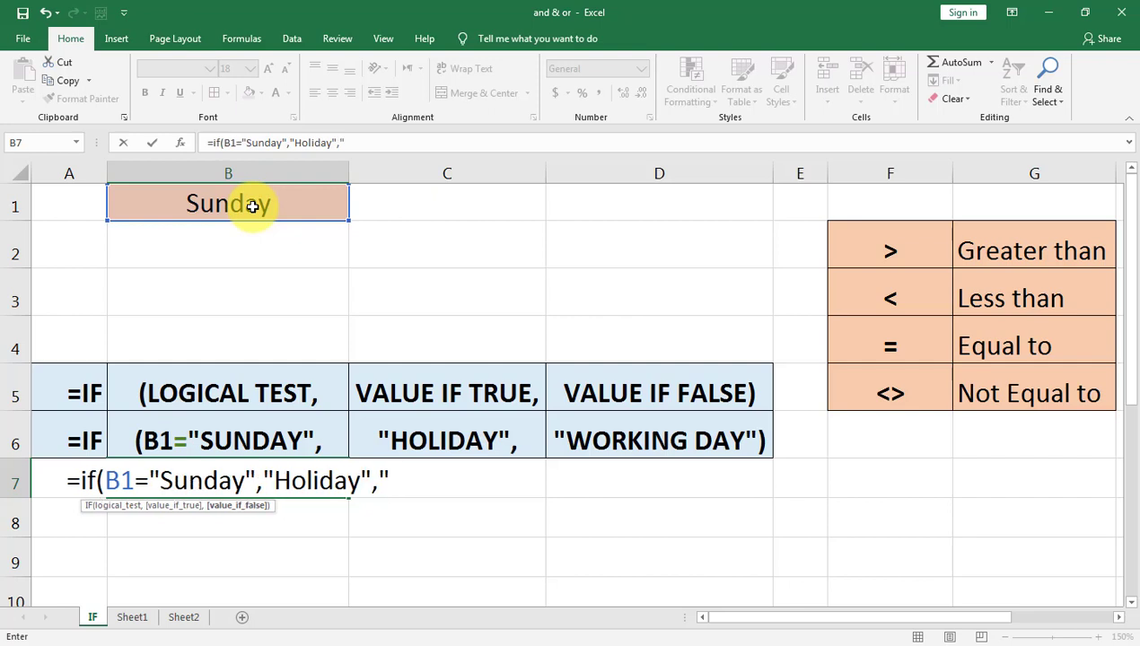
pyautogui.write('Wor')
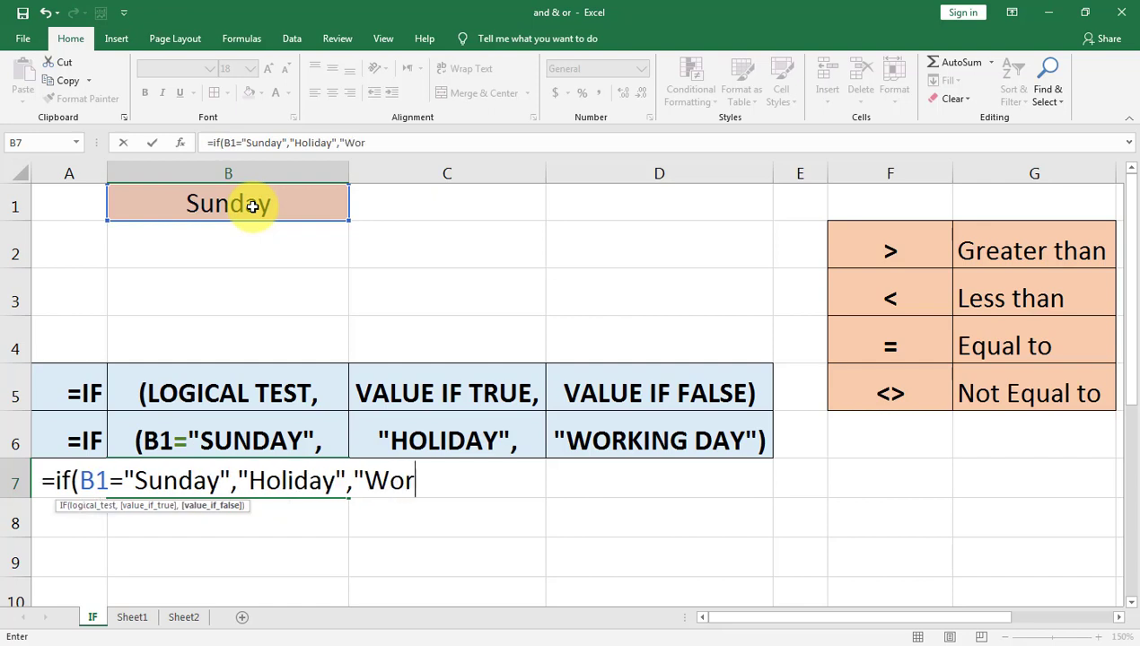
pyautogui.write('king day')
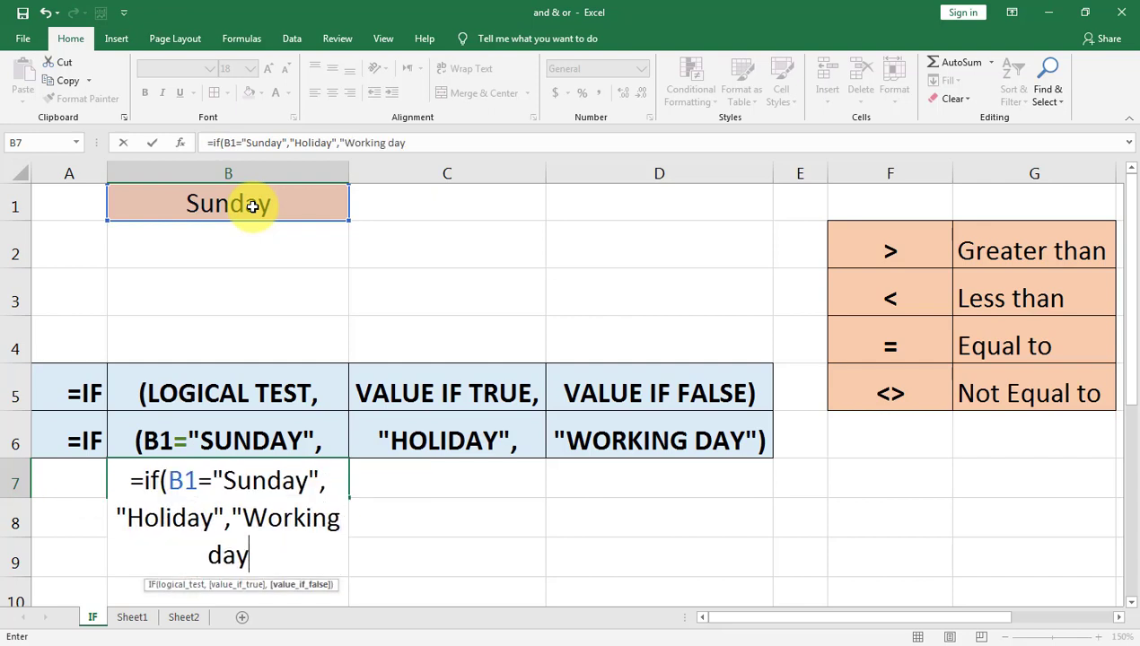
pyautogui.write('"')
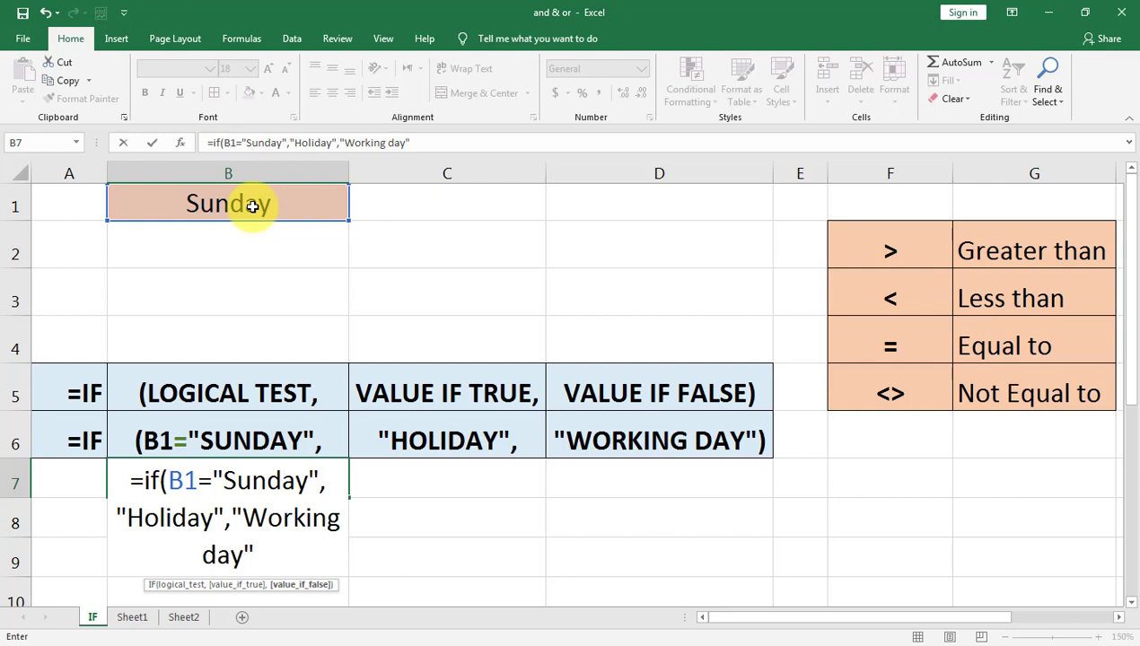
pyautogui.write(')')
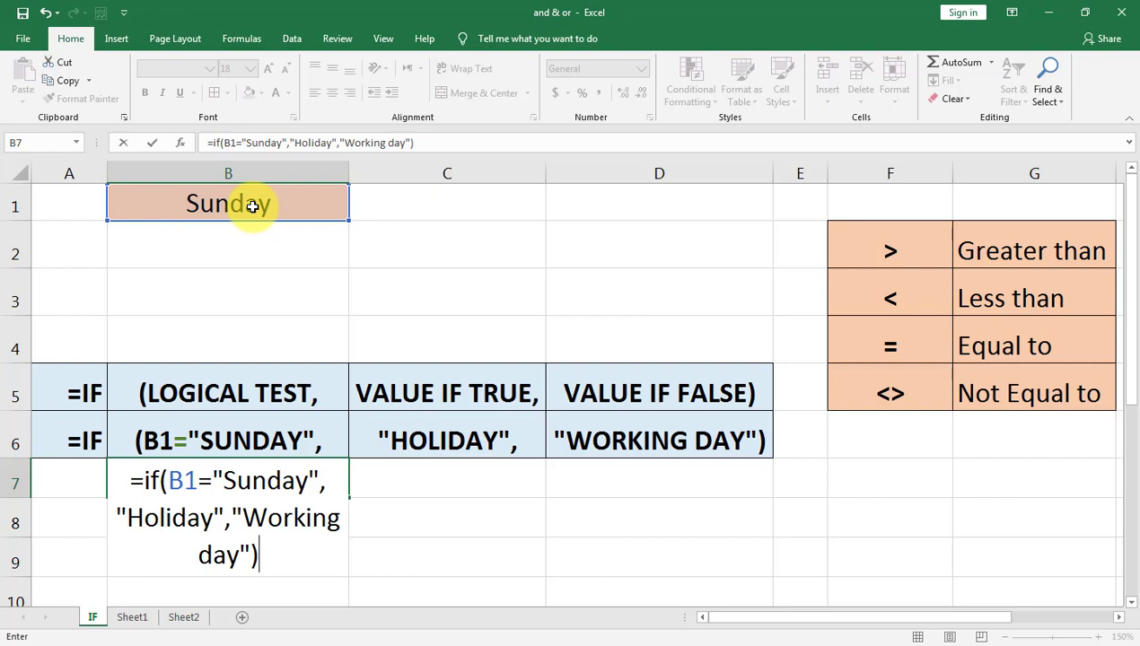
pyautogui.press('Return')
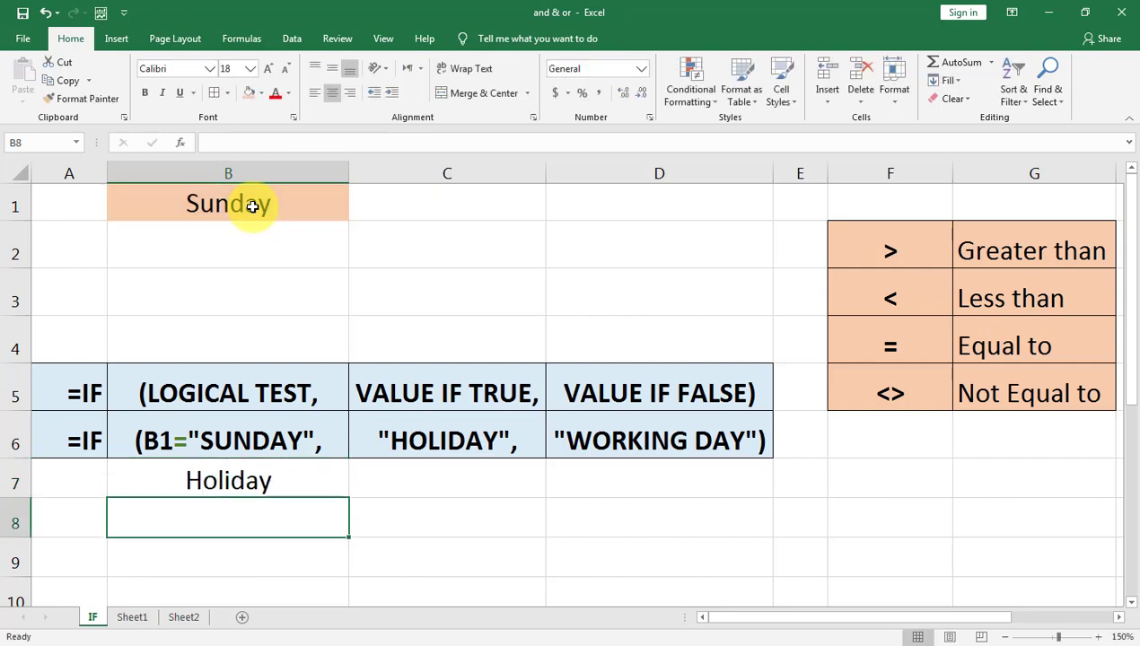
# Step: Widen column B slightly and review the IF formula in cell B7
pyautogui.moveTo(349, 171); pyautogui.dragTo(389, 170)
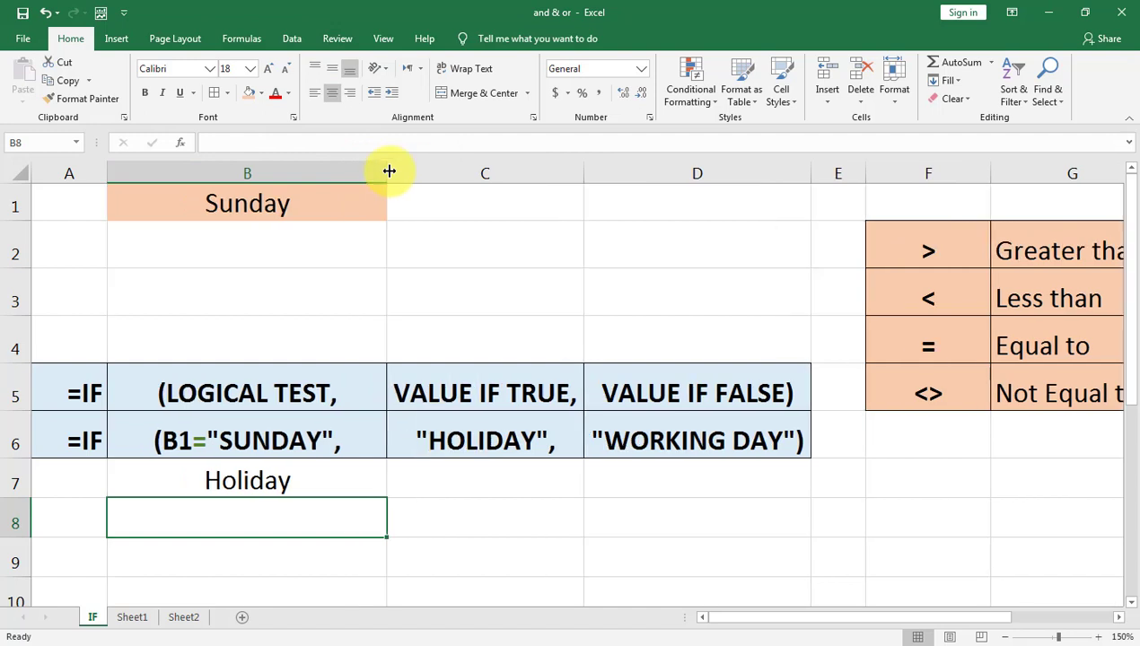
pyautogui.doubleClick(260, 480)
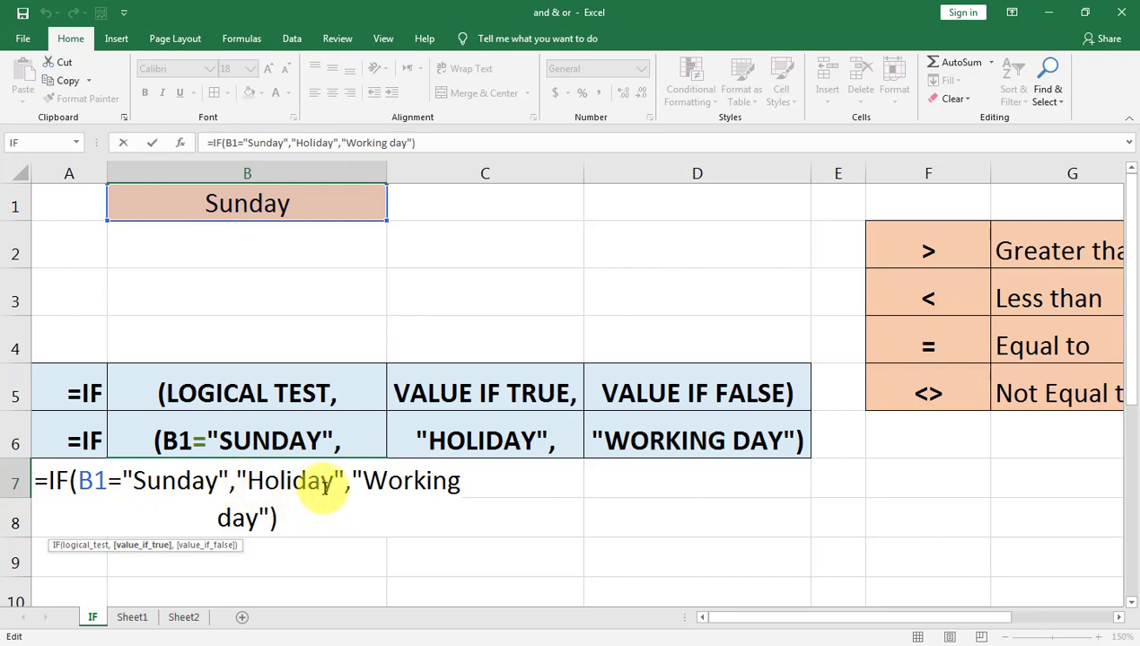
pyautogui.hotkey('ctrl', 'Return')
# Step: Change the day in cell B1 to Monday to test the IF formula's false case
pyautogui.click(266, 204)
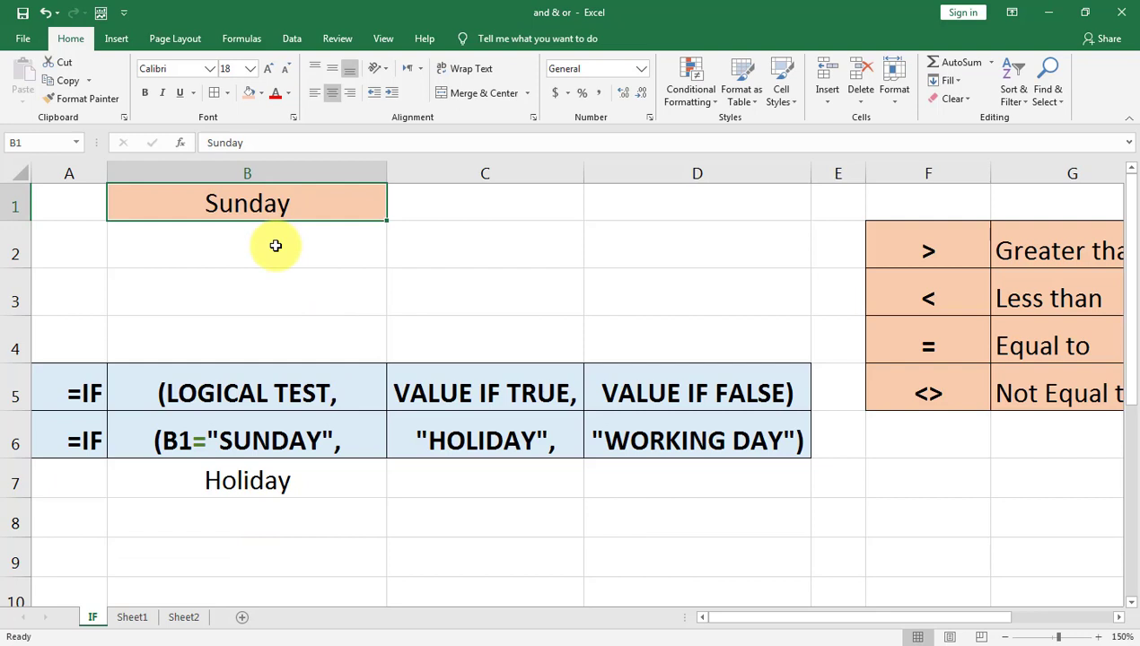
pyautogui.write('monday')
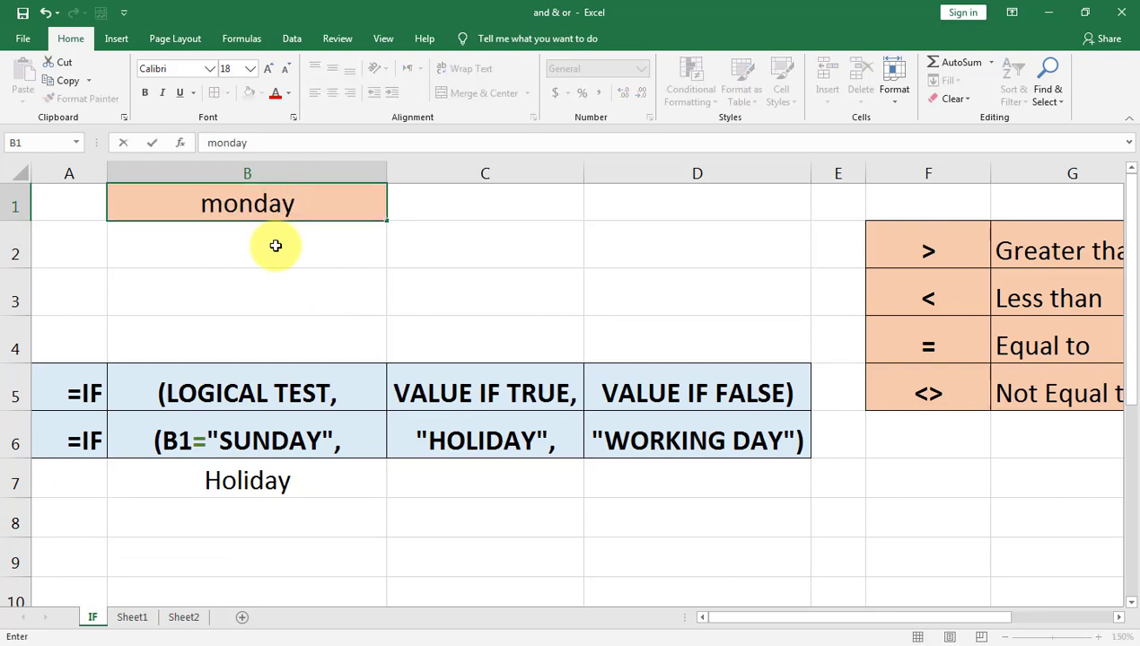
pyautogui.press('Return')
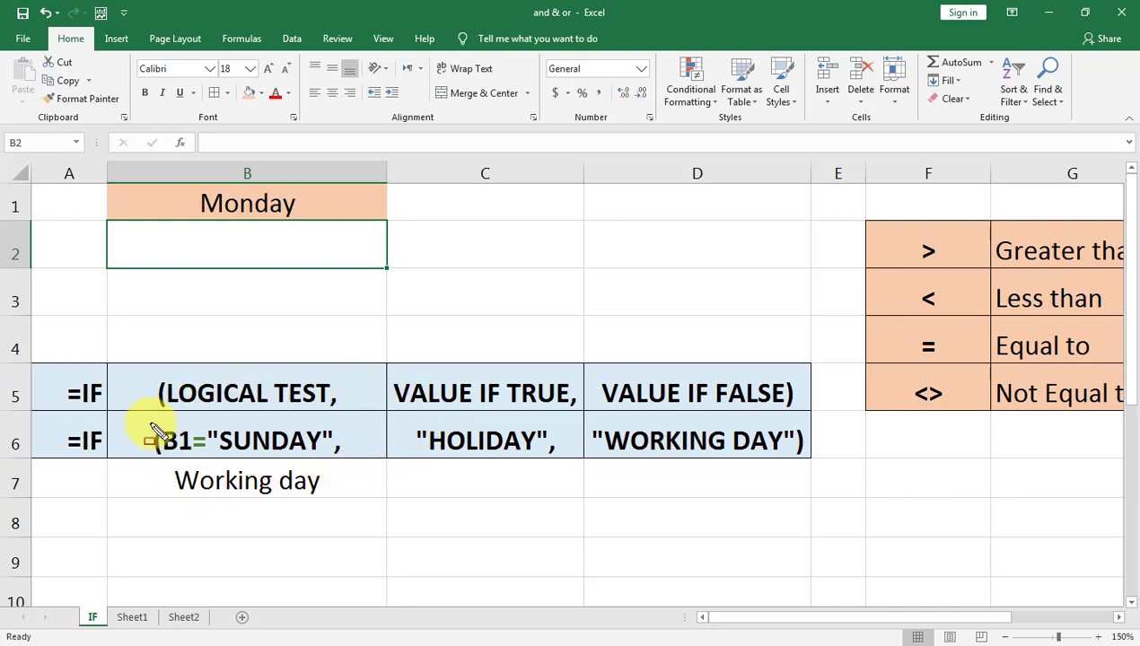
pyautogui.moveTo(164, 420)
pyautogui.mouseDown()
pyautogui.moveTo(184, 456)
pyautogui.moveTo(345, 463)
pyautogui.mouseUp()
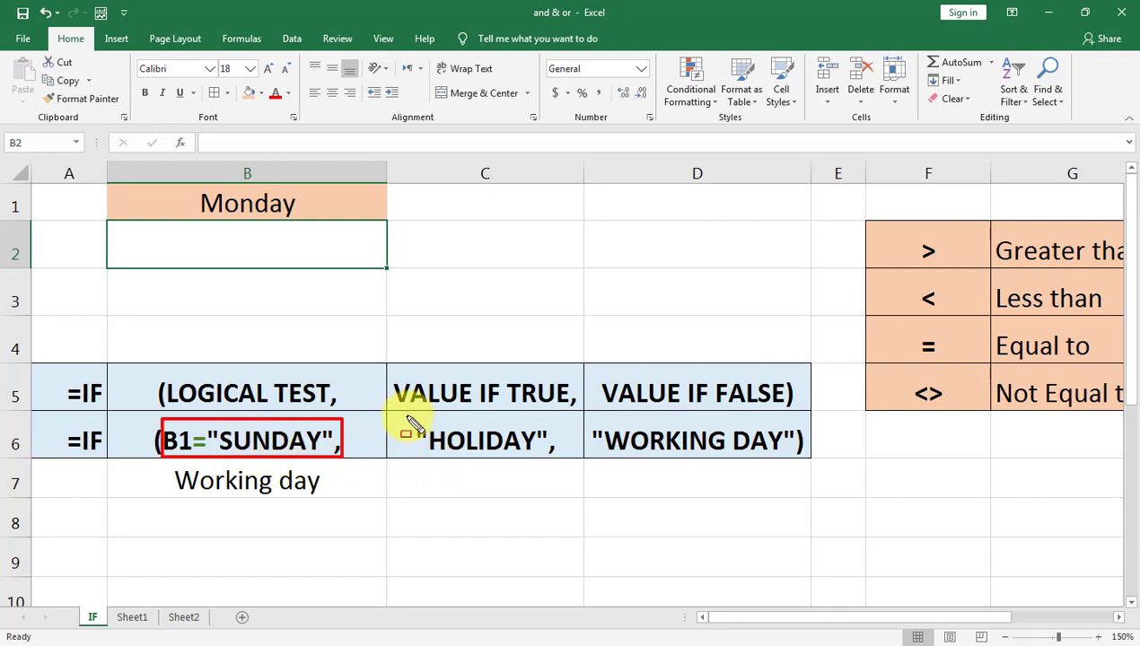
pyautogui.moveTo(406, 417)
pyautogui.mouseDown()
pyautogui.moveTo(464, 447)
pyautogui.moveTo(556, 458)
pyautogui.mouseUp()
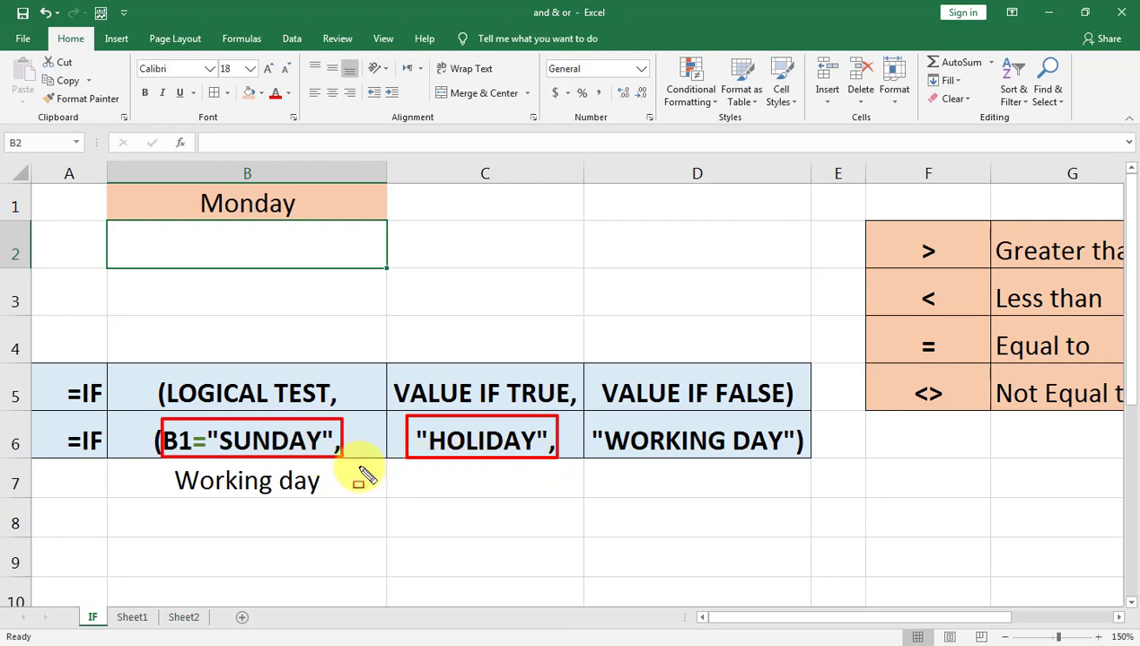
pyautogui.moveTo(589, 418)
pyautogui.mouseDown()
pyautogui.moveTo(621, 447)
pyautogui.moveTo(810, 459)
pyautogui.mouseUp()
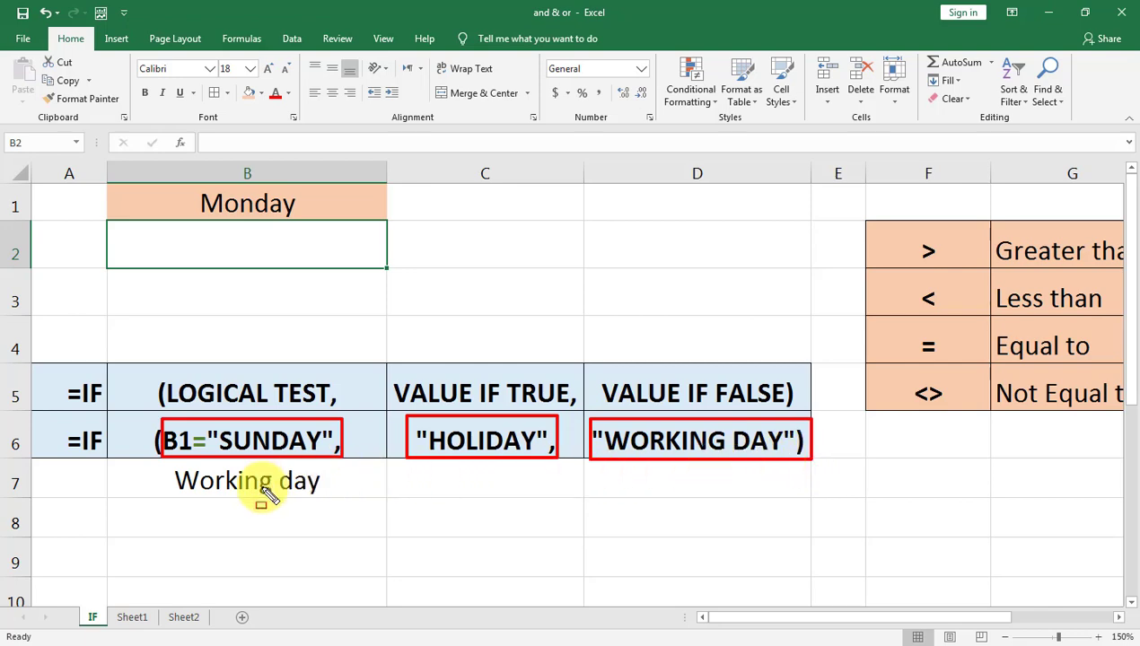
pyautogui.press('Escape')
pyautogui.click(307, 487)
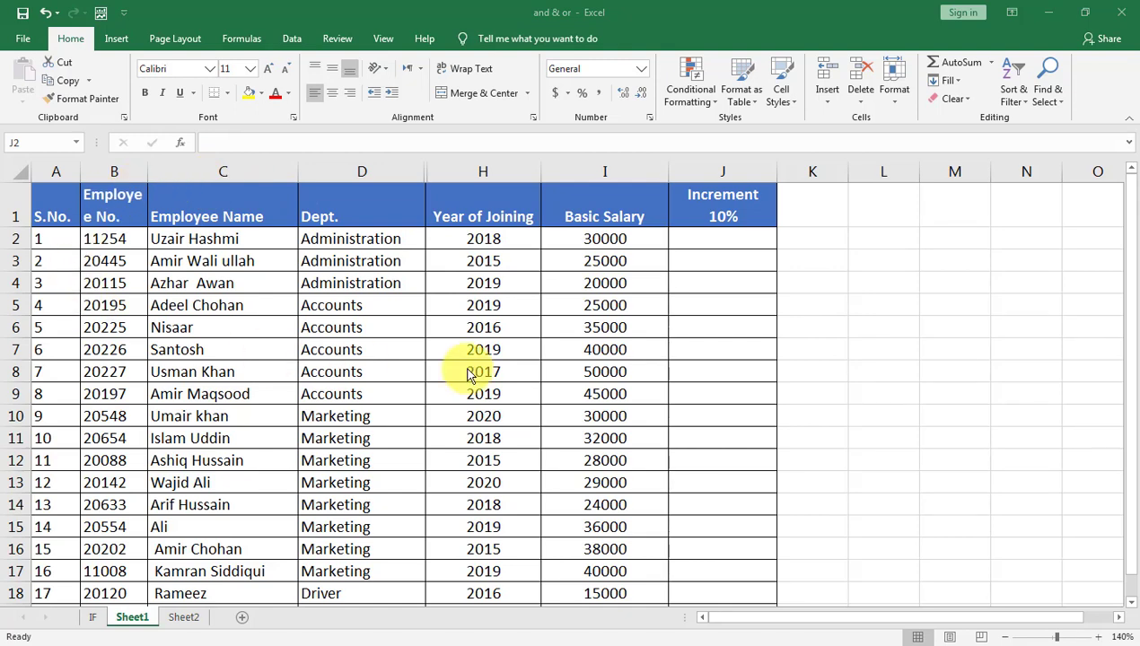
# Step: Start an IF formula in cell J2 with the logical test H2<=2017
pyautogui.click(707, 240)
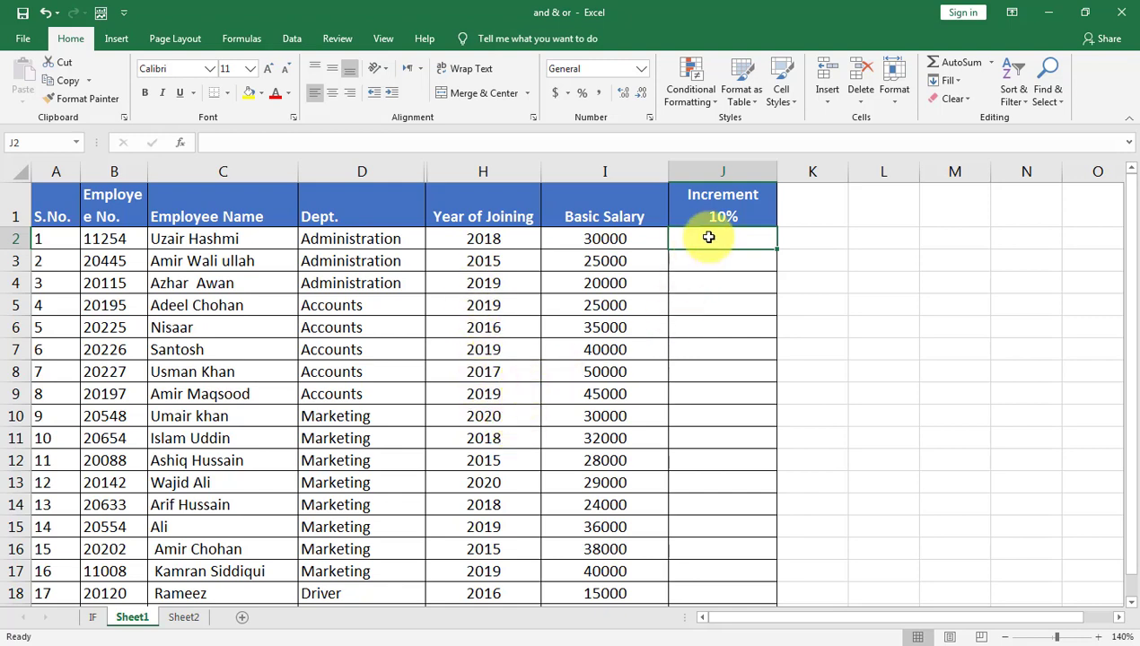
pyautogui.write('=')
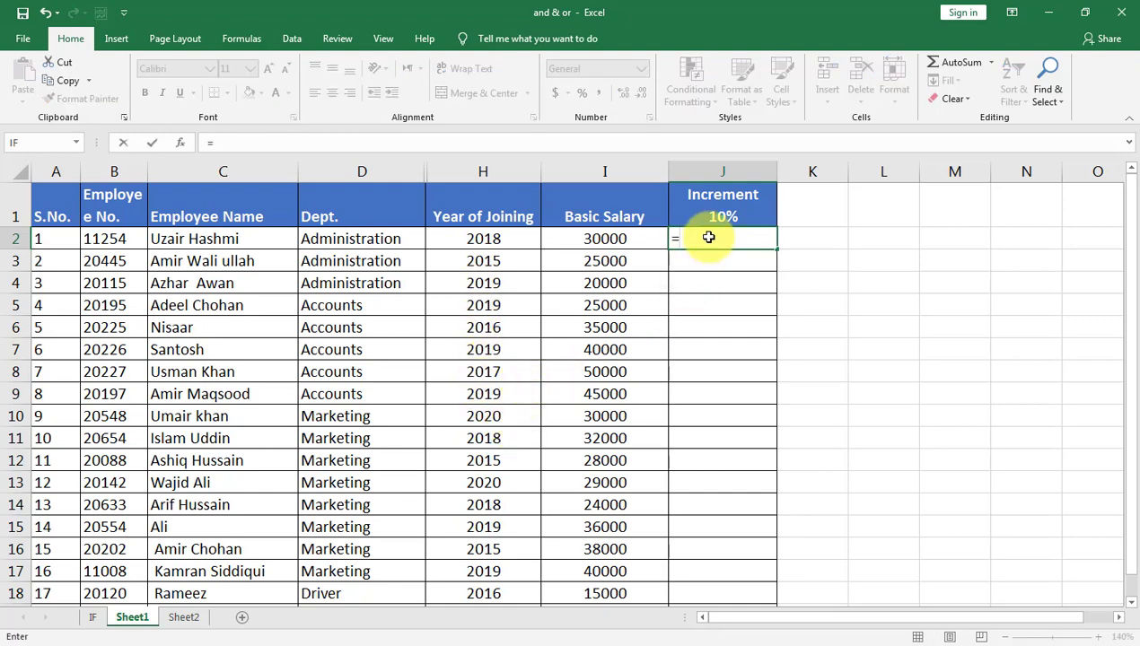
pyautogui.write('if')
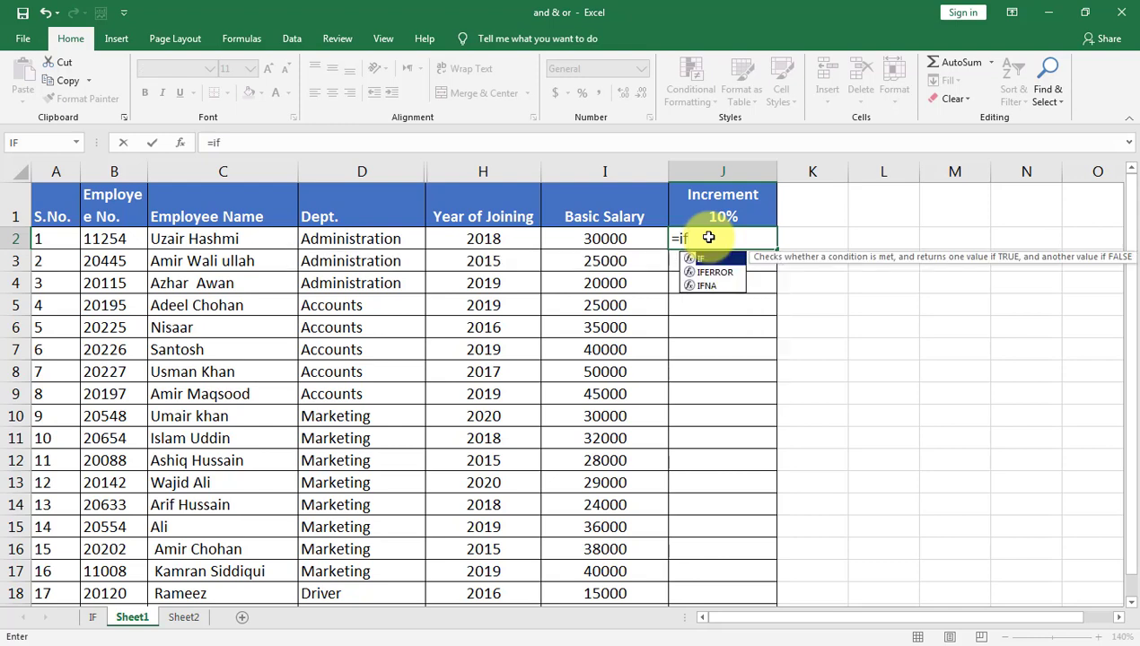
pyautogui.write('(')
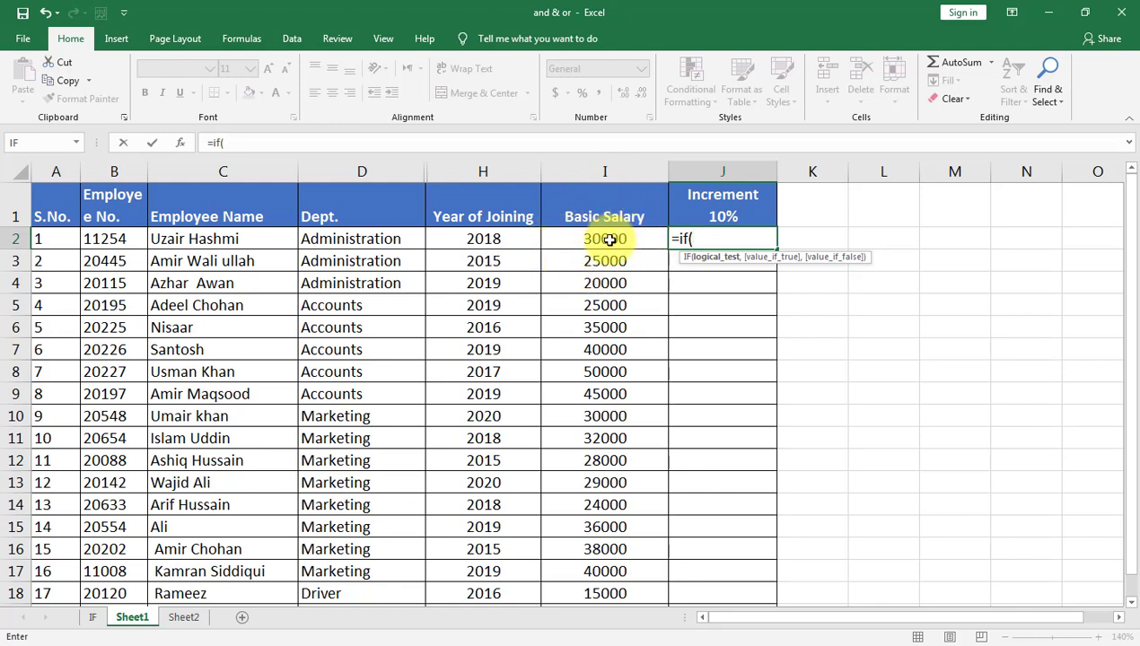
pyautogui.click(500, 240)
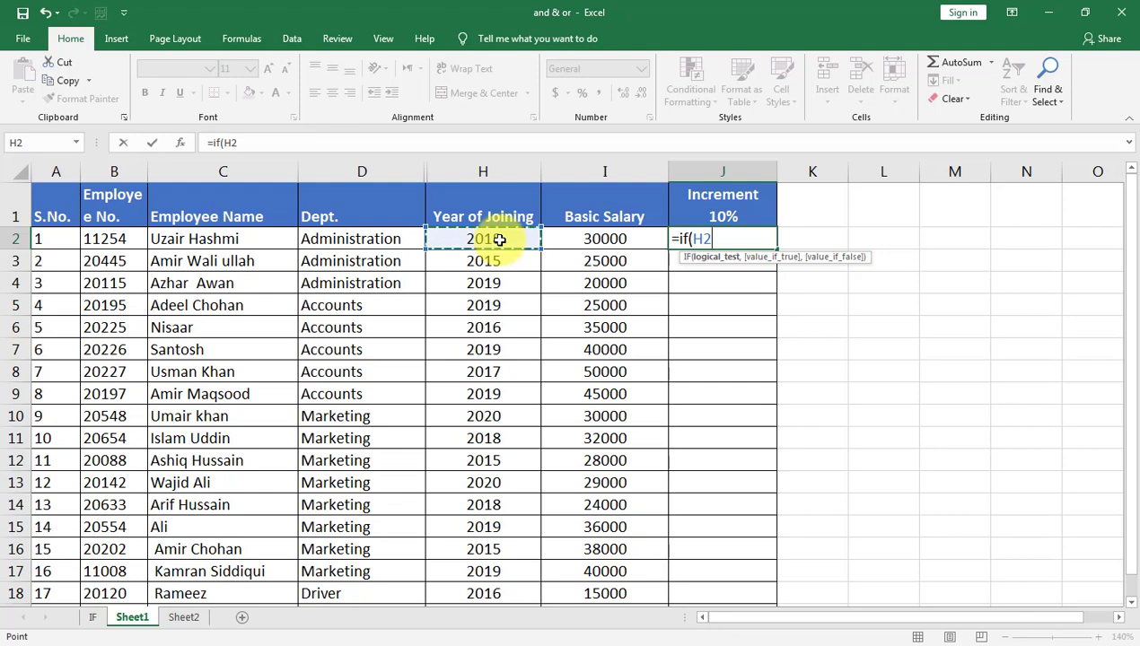
pyautogui.write('<=2017')
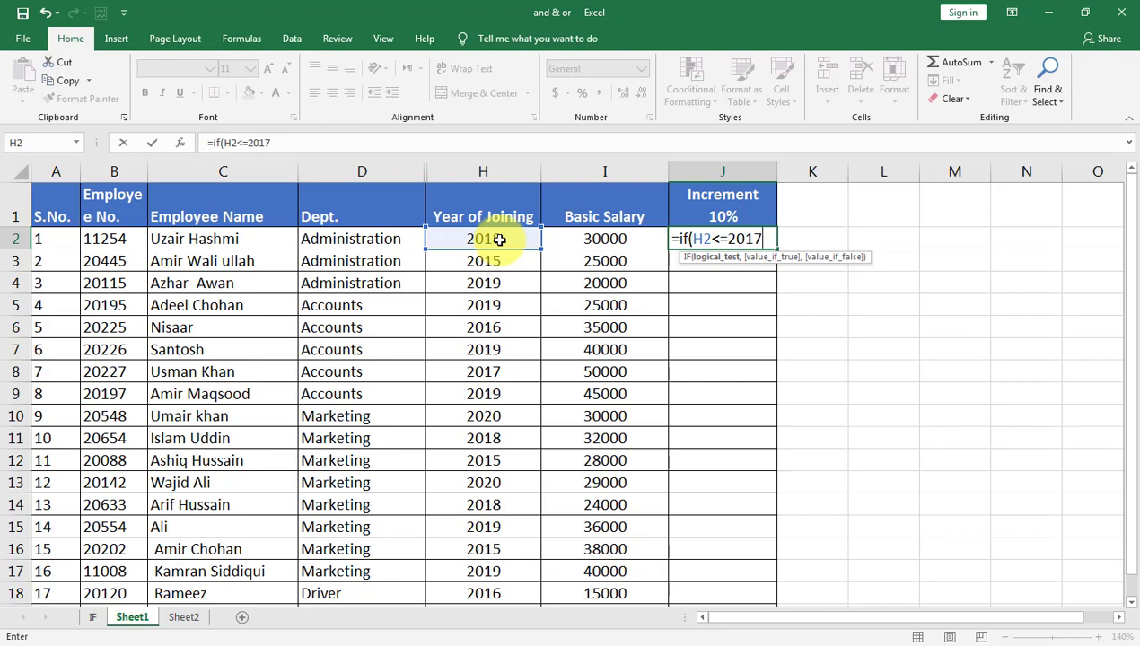
pyautogui.write(',')
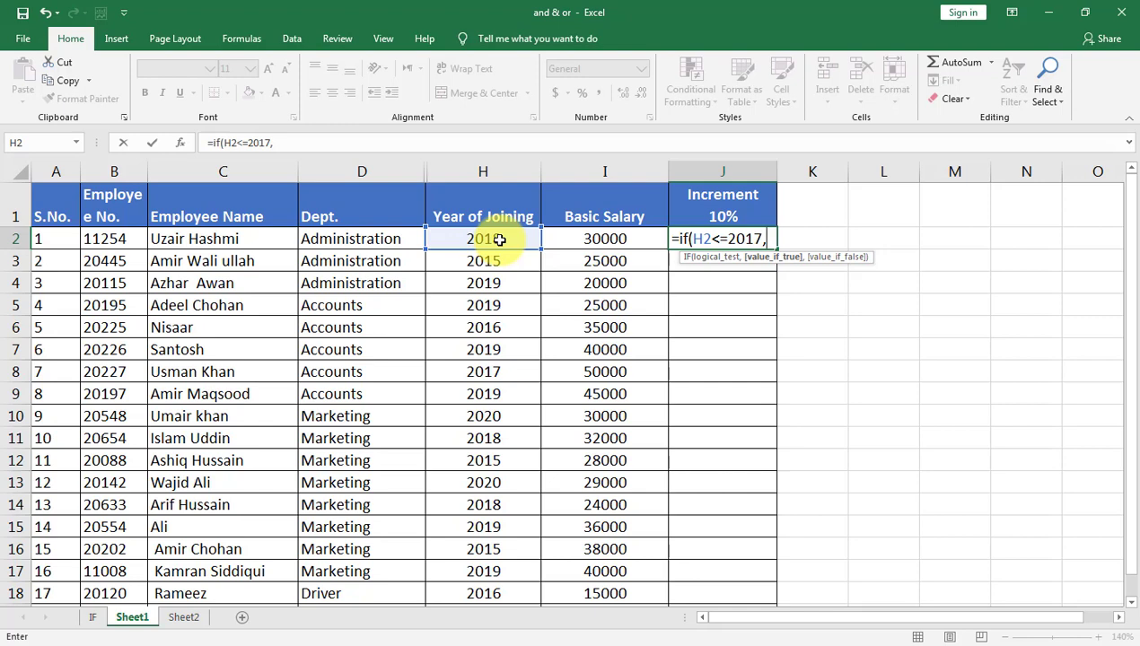
# Step: Complete the IF formula in J2 with I2*10% as the value if true and "Not Eligile" as the value if false
pyautogui.click(600, 238)
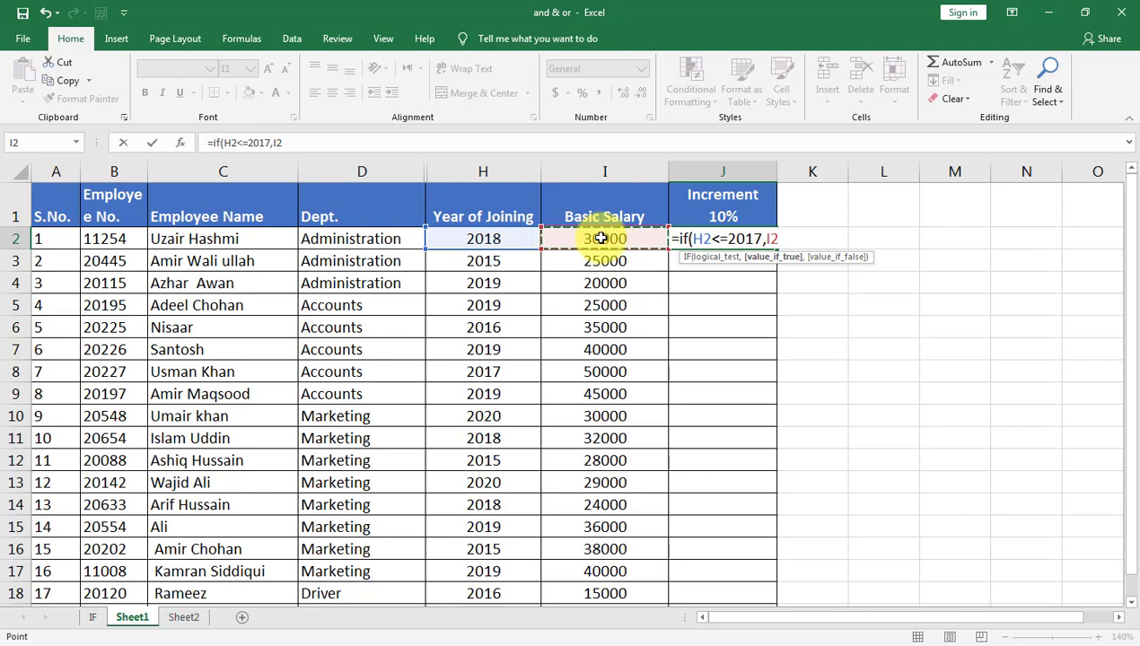
pyautogui.write('*10')
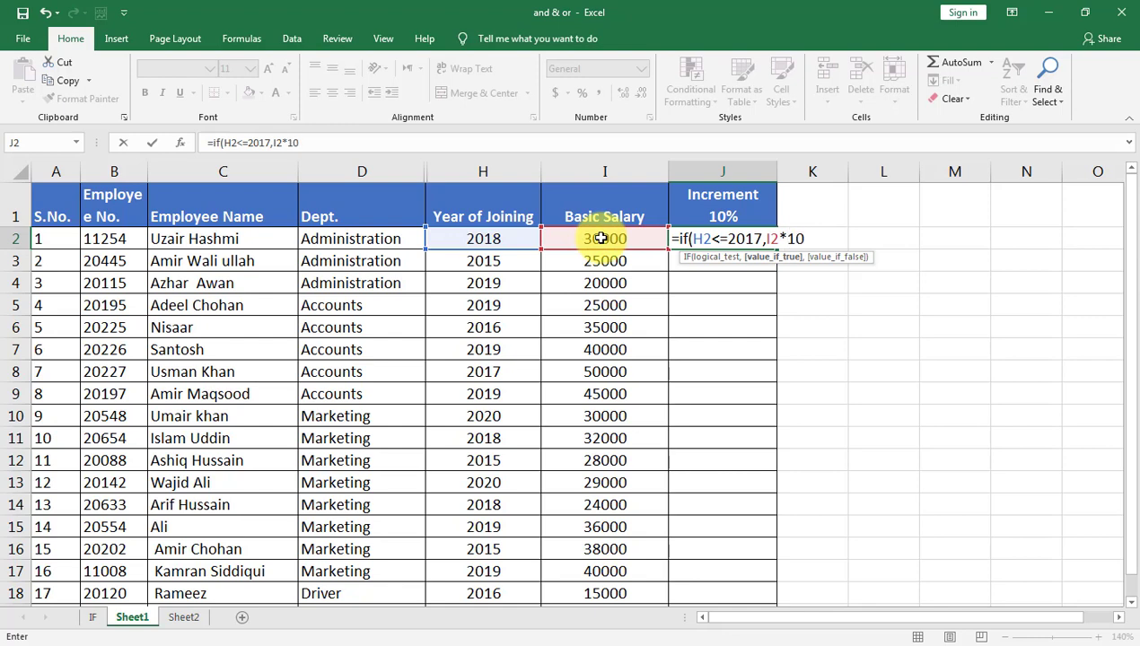
pyautogui.write('%,')
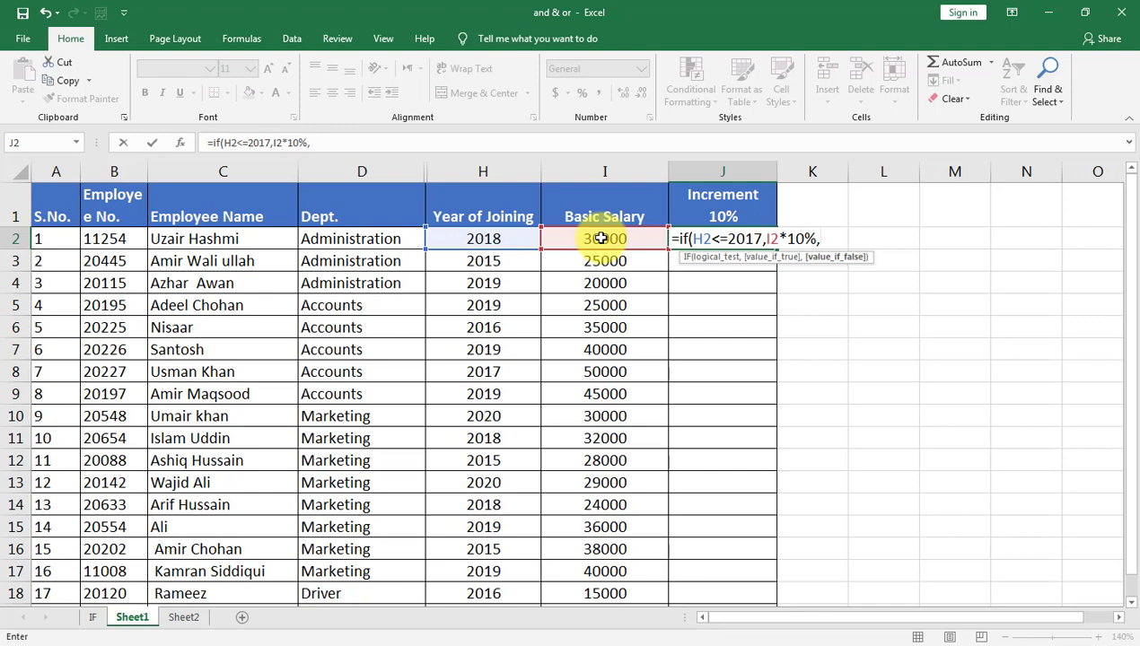
pyautogui.write('"Not Eligile"')
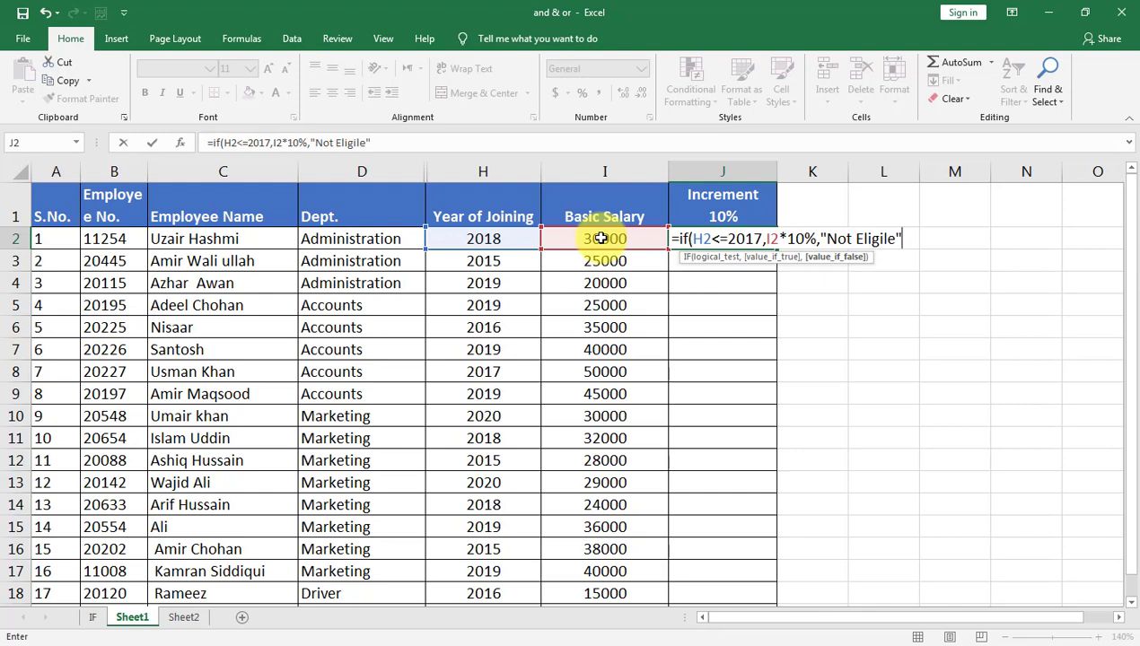
pyautogui.write(')')
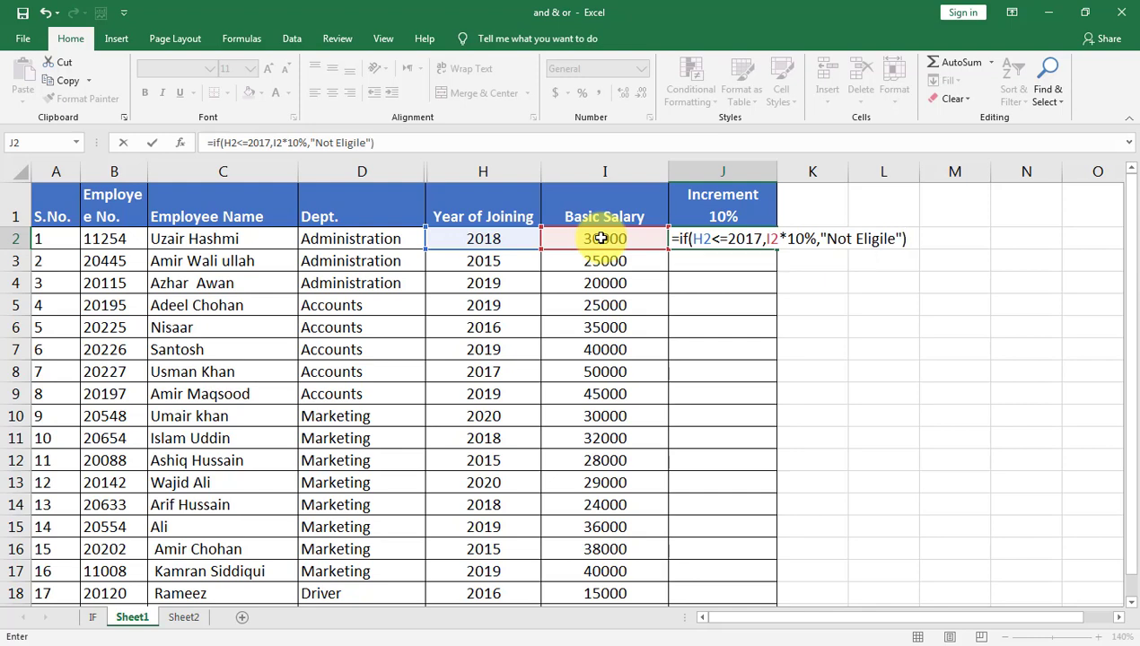
pyautogui.press('Return')
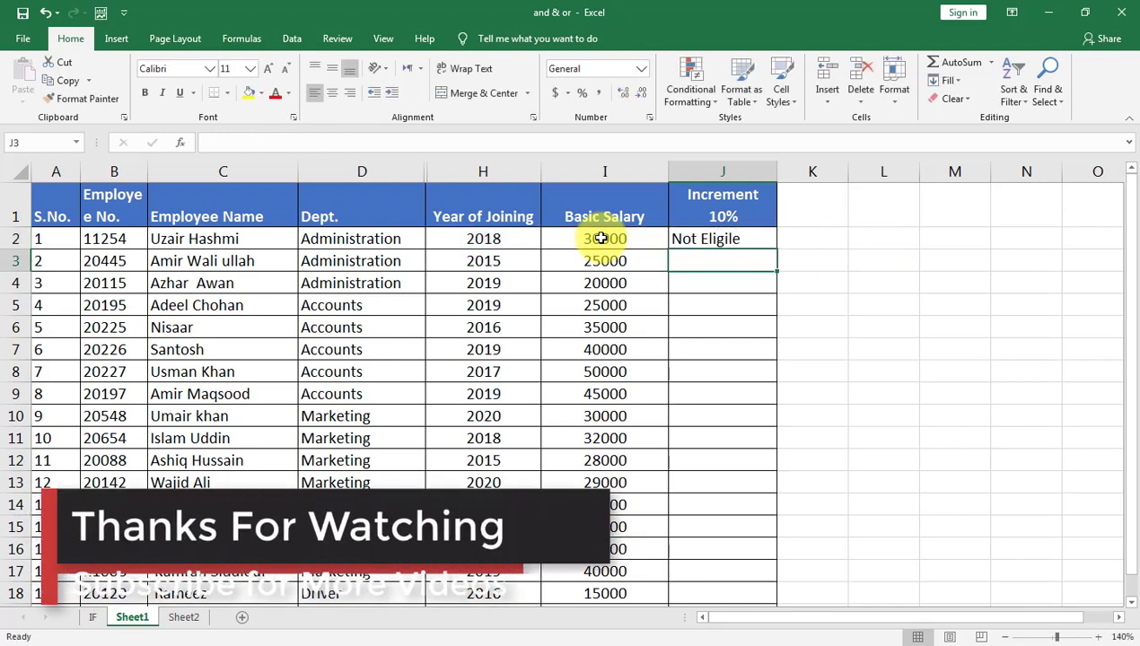
# Step: Fill the J2 formula down through J20 and center the filled Increment 10% cells
pyautogui.click(722, 238)
pyautogui.moveTo(778, 251); pyautogui.dragTo(740, 577)
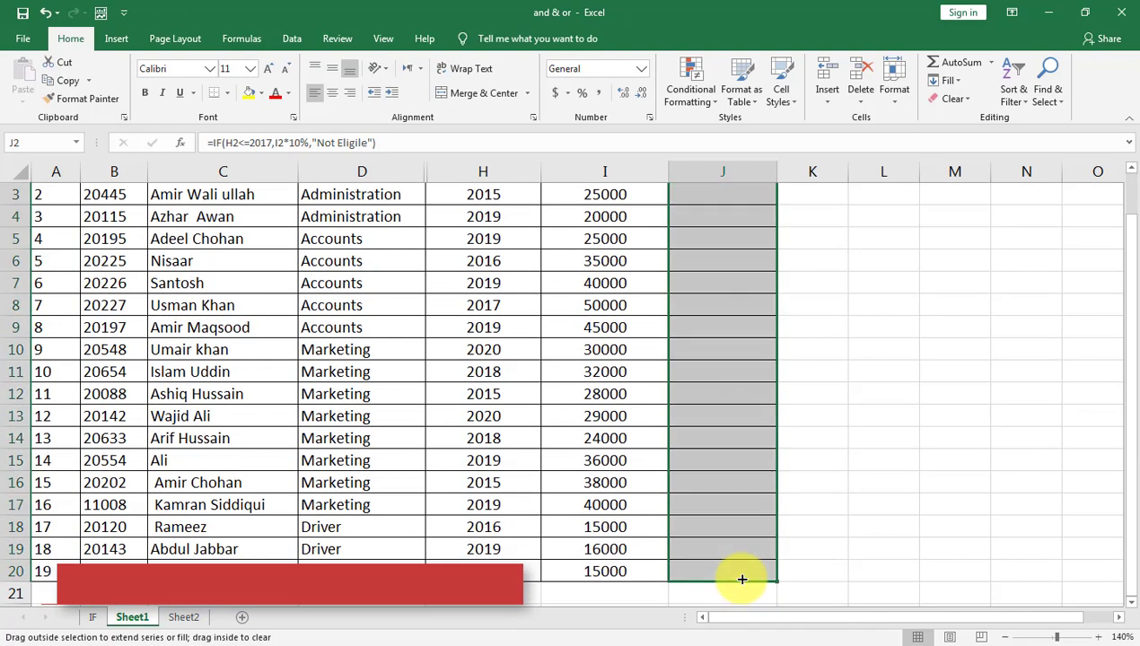
pyautogui.scroll(1, 740, 414)
pyautogui.scroll(1, 743, 414)
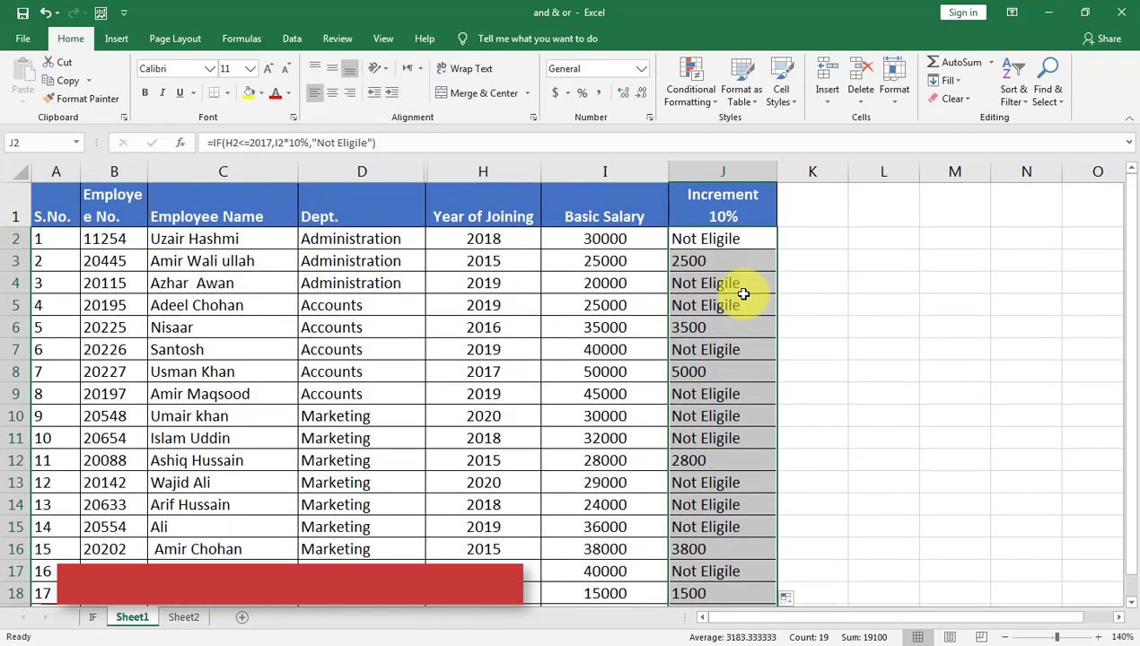
pyautogui.click(329, 93)
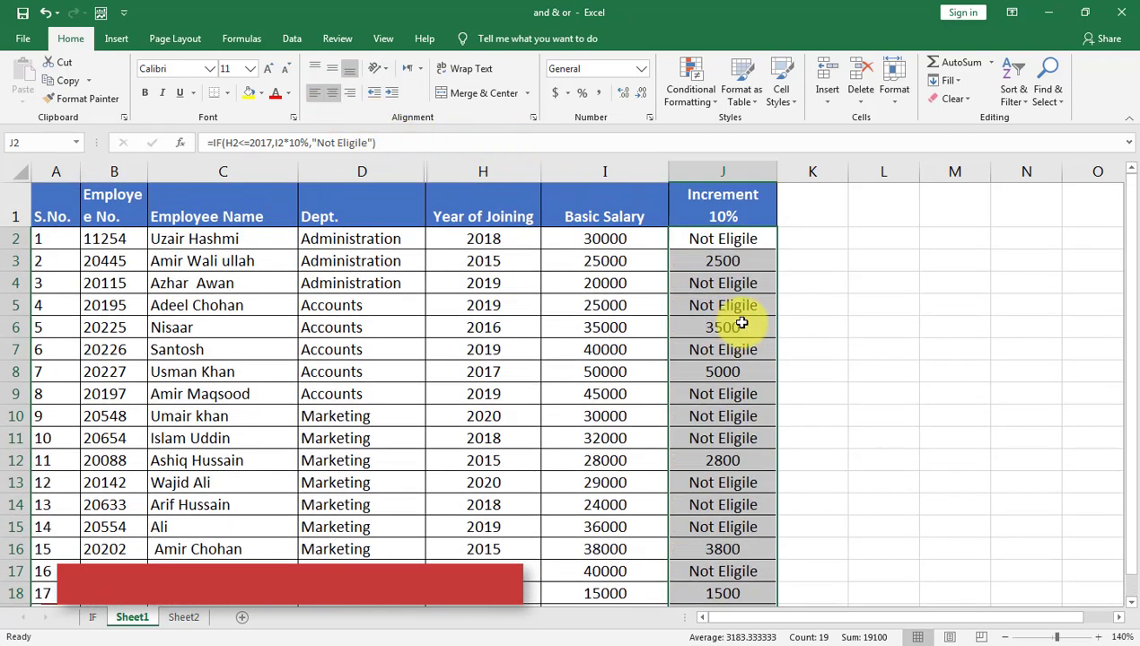
# Step: Add filters to the employee table and exclude "Not Eligile" from the Increment 10% column
pyautogui.click(723, 216)
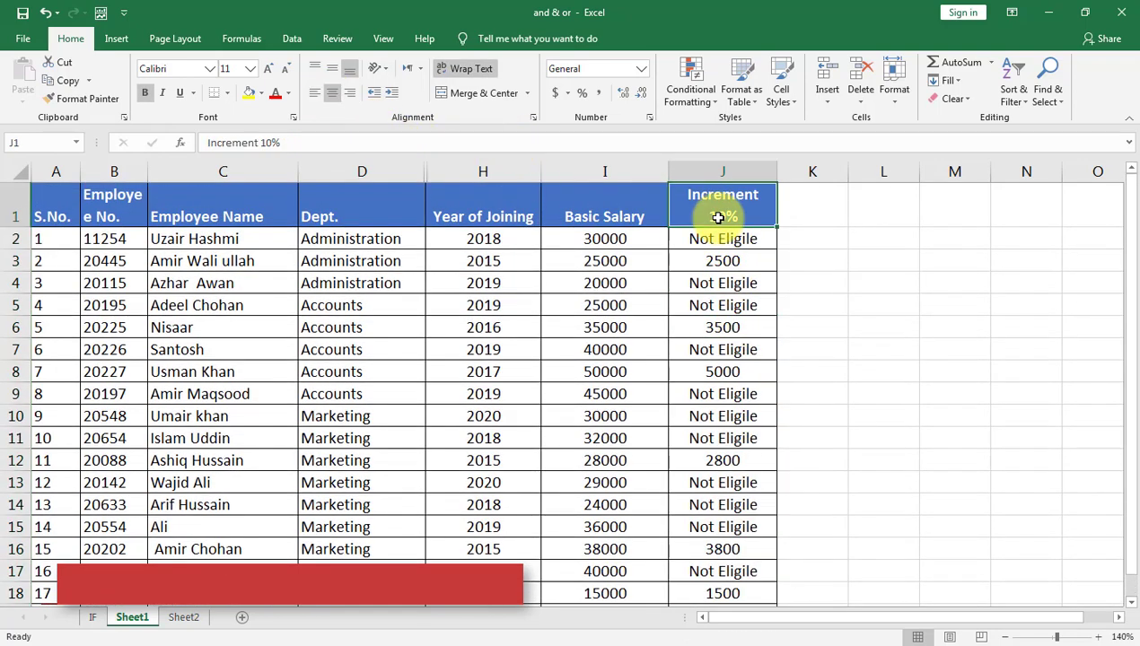
pyautogui.hotkey('ctrl', 'shift', 'l')
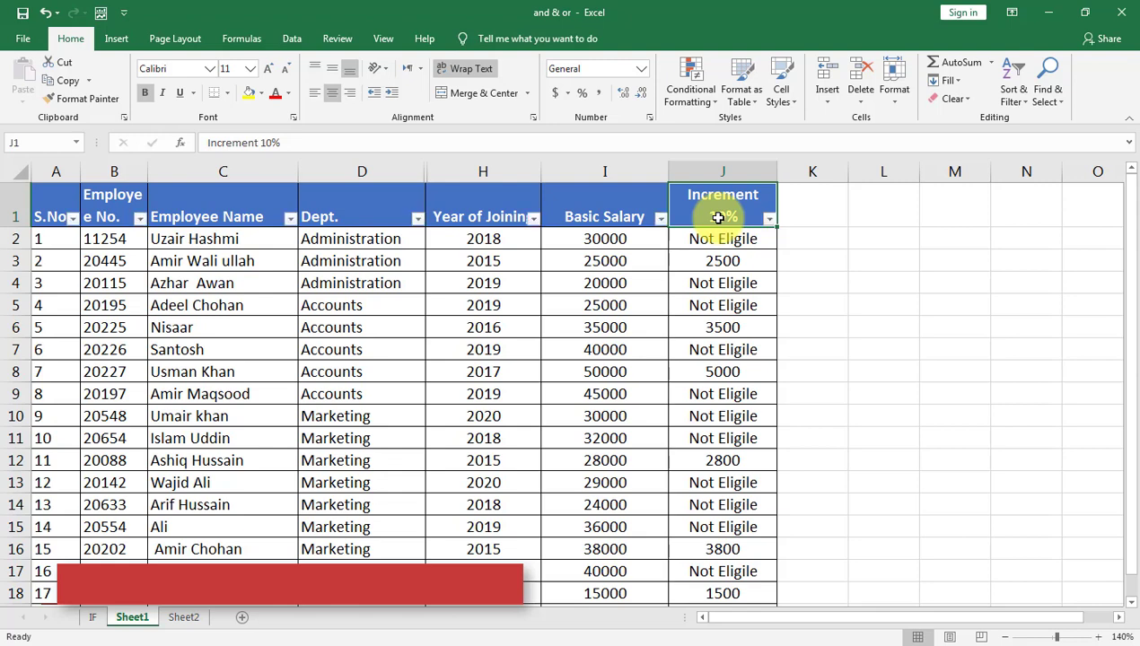
pyautogui.click(768, 219)
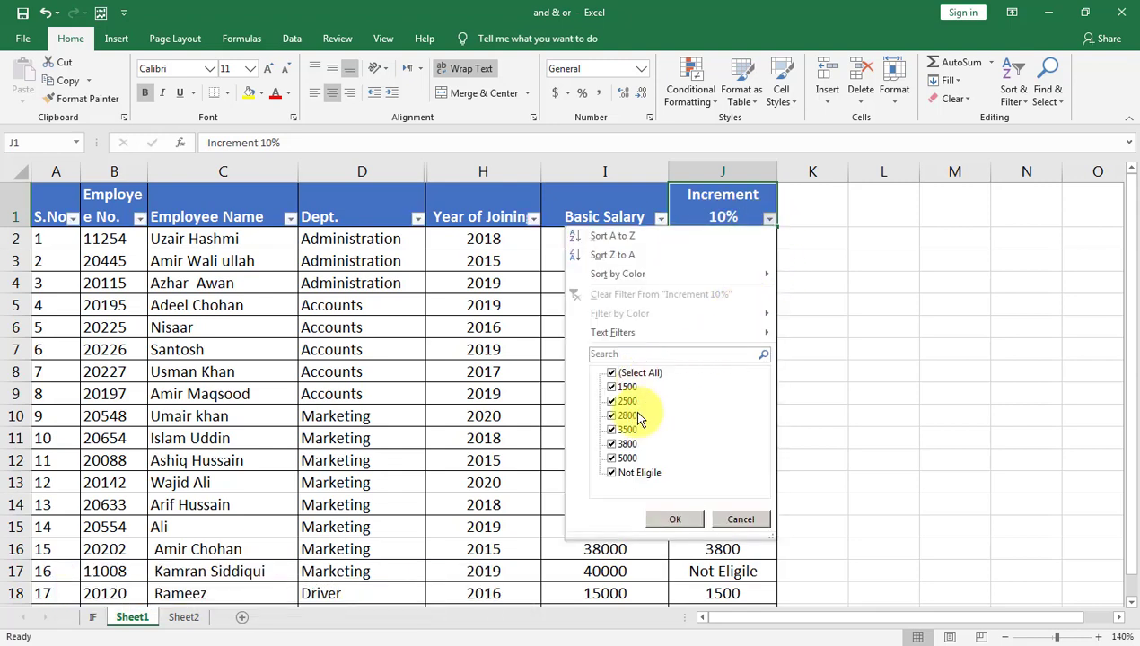
pyautogui.click(611, 472)
pyautogui.click(674, 520)
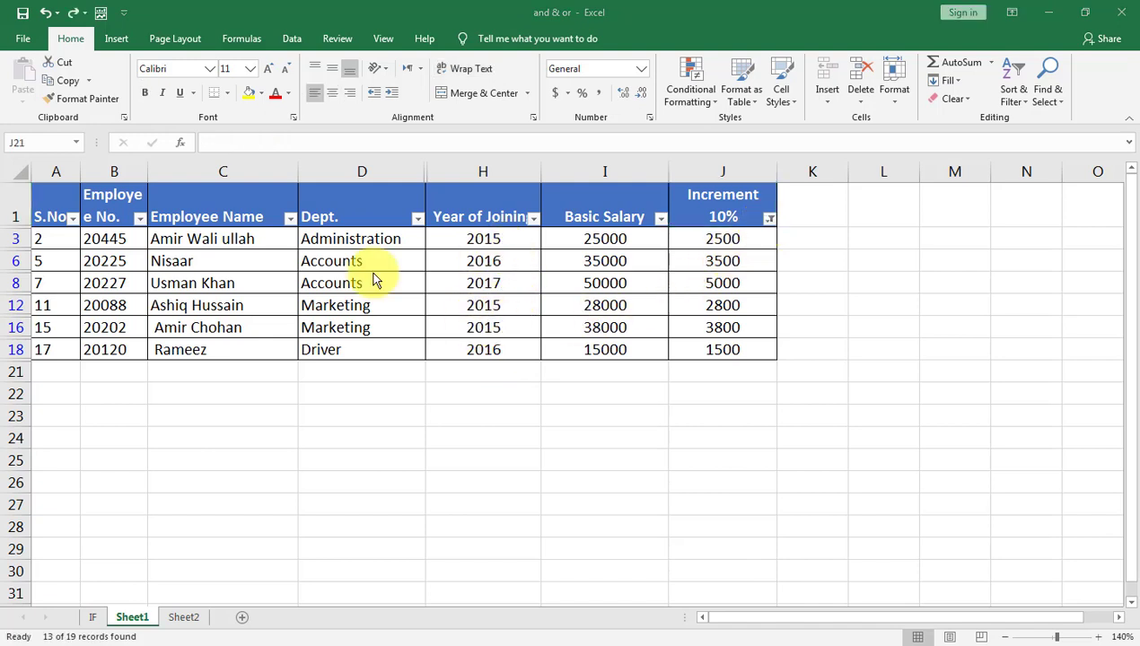
# Step: Filter the Increment 10% column to show only "Not Eligile", and remove the filters from the table after viewing the rows
pyautogui.click(769, 219)
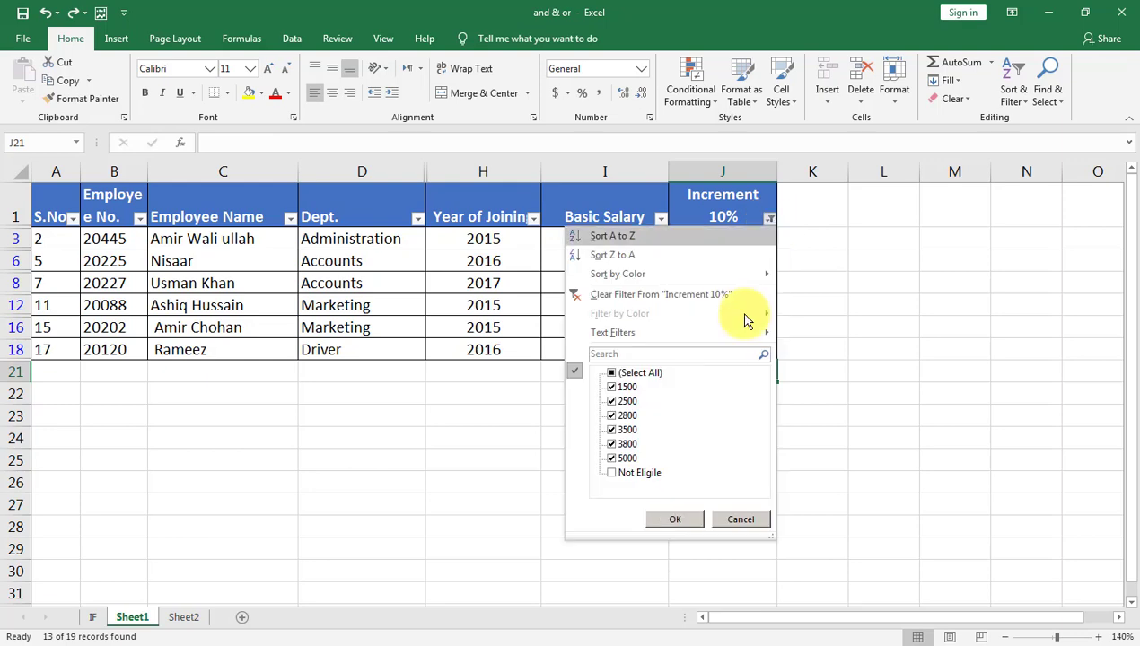
pyautogui.click(628, 374)
pyautogui.click(628, 472)
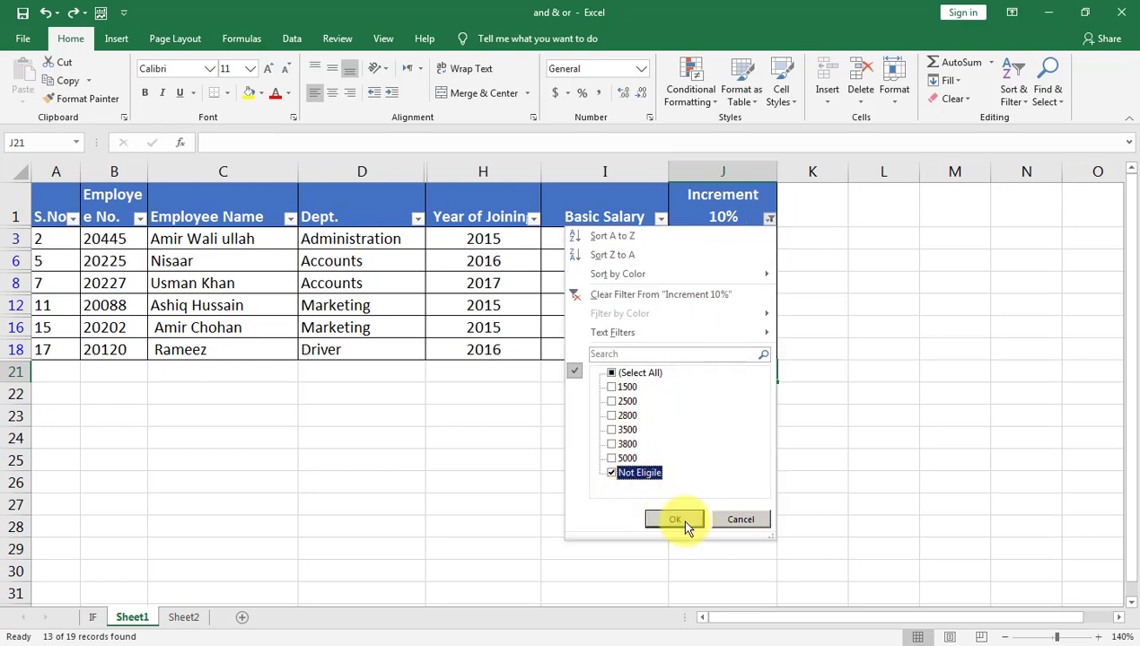
pyautogui.click(675, 520)
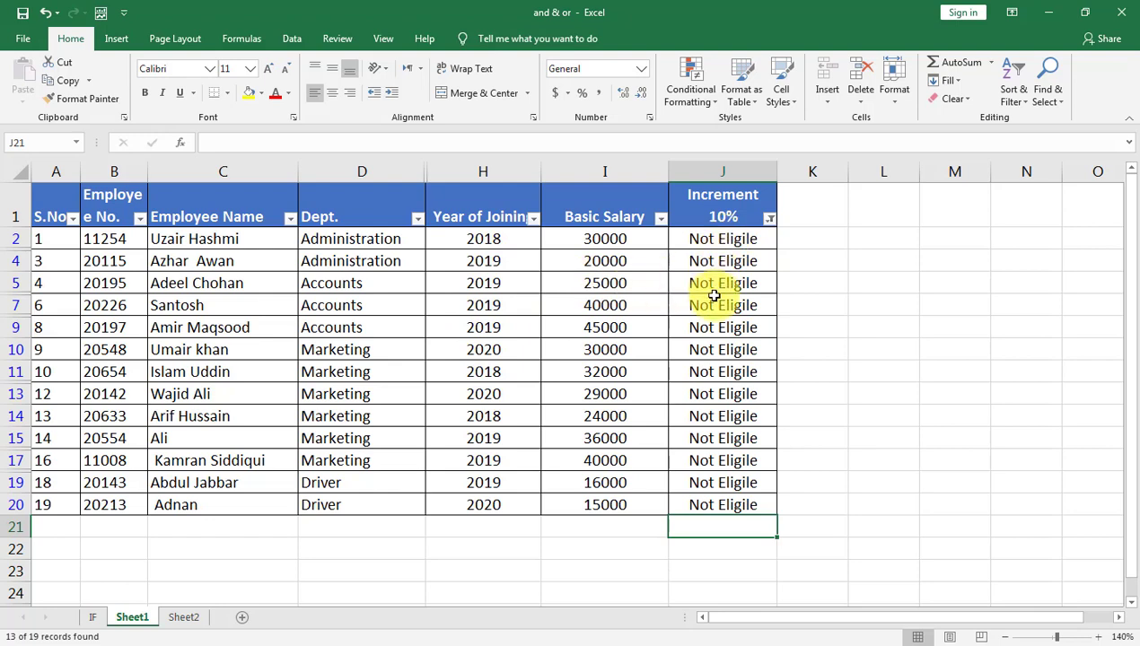
pyautogui.click(729, 213)
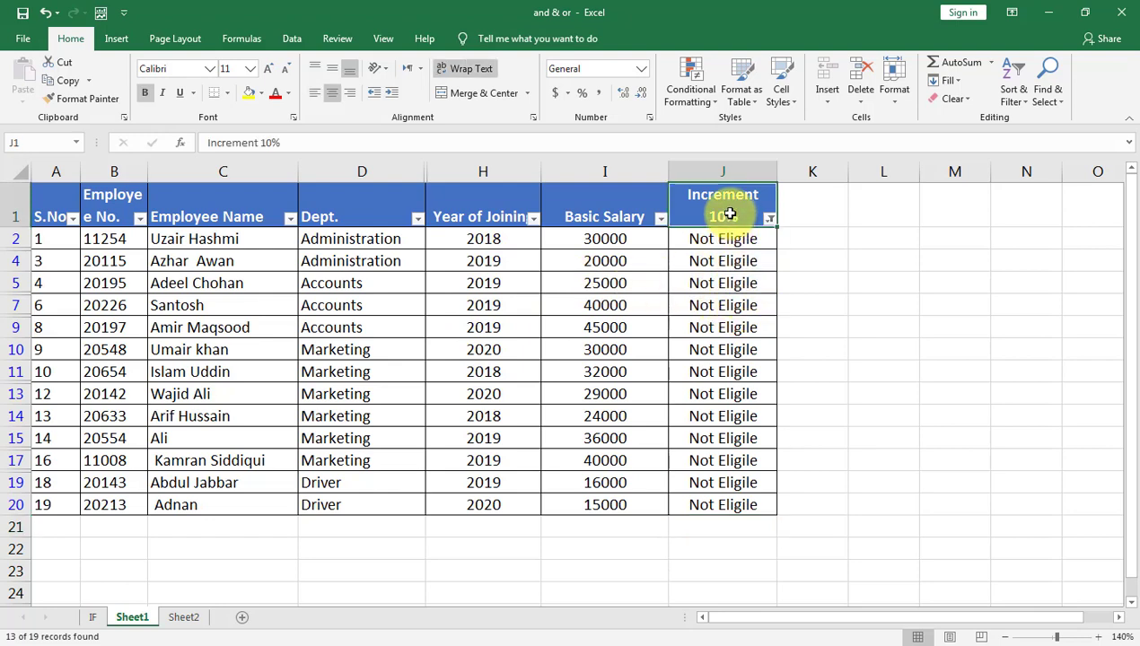
pyautogui.hotkey('ctrl', 'shift', 'l')
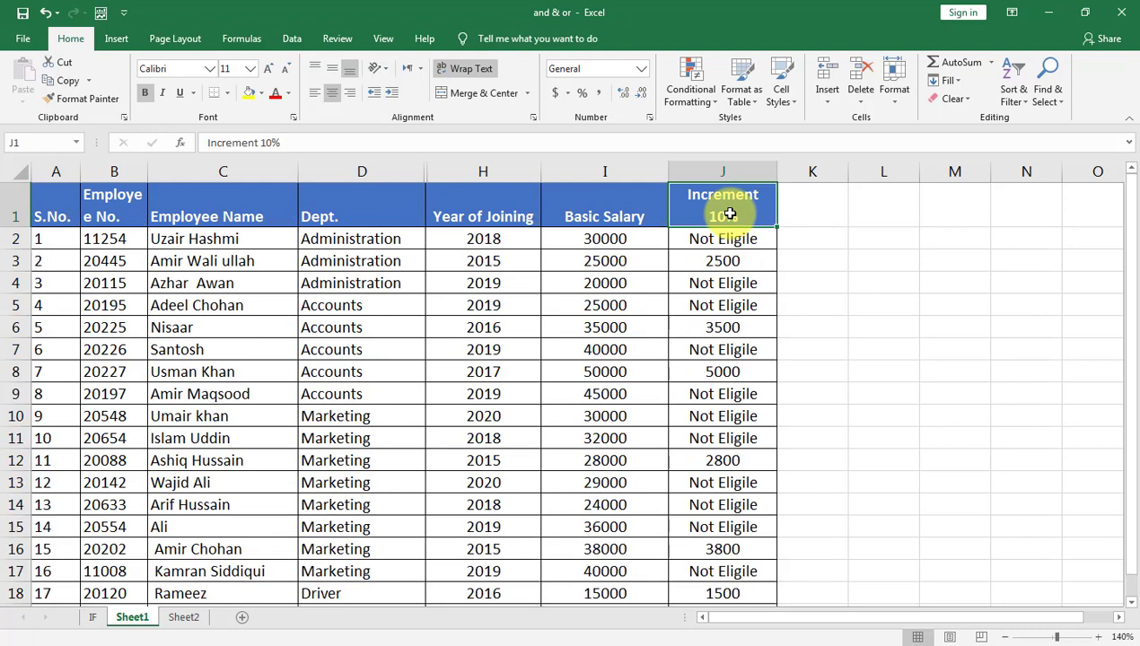
# Step: Edit the value-if-false text in the J2 formula to "Not Eligibe"
pyautogui.doubleClick(727, 240)
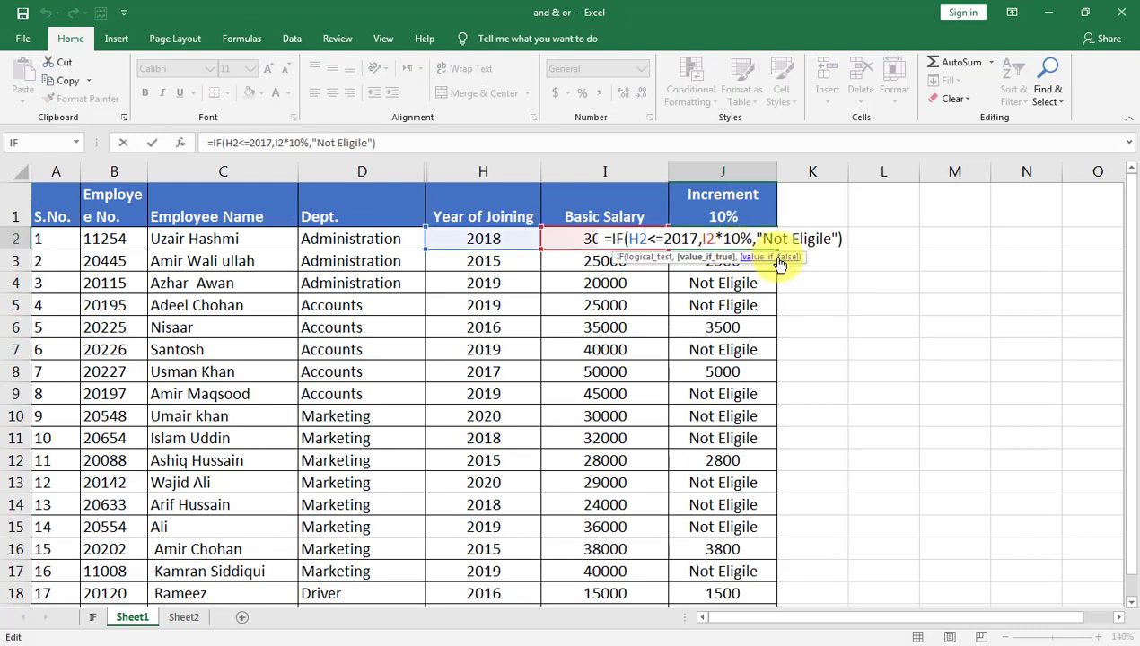
pyautogui.click(815, 240)
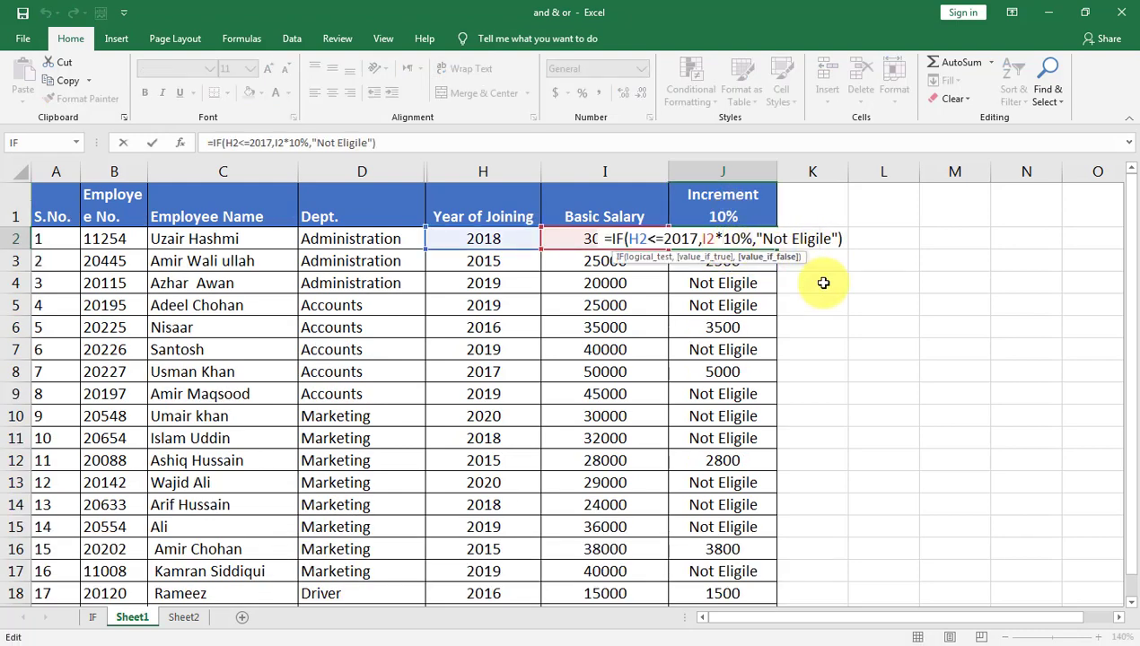
pyautogui.press('BackSpace')
pyautogui.write('b')
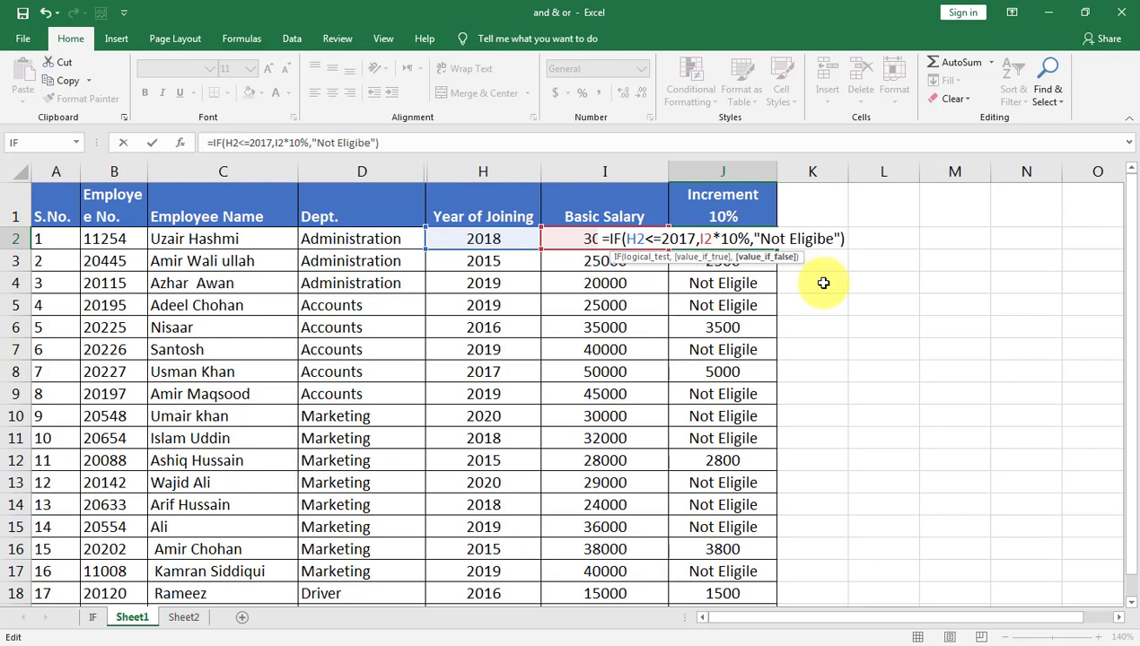
pyautogui.press('Return')
# Step: Copy the edited J2 formula down the Increment 10% column through row 20
pyautogui.click(738, 241)
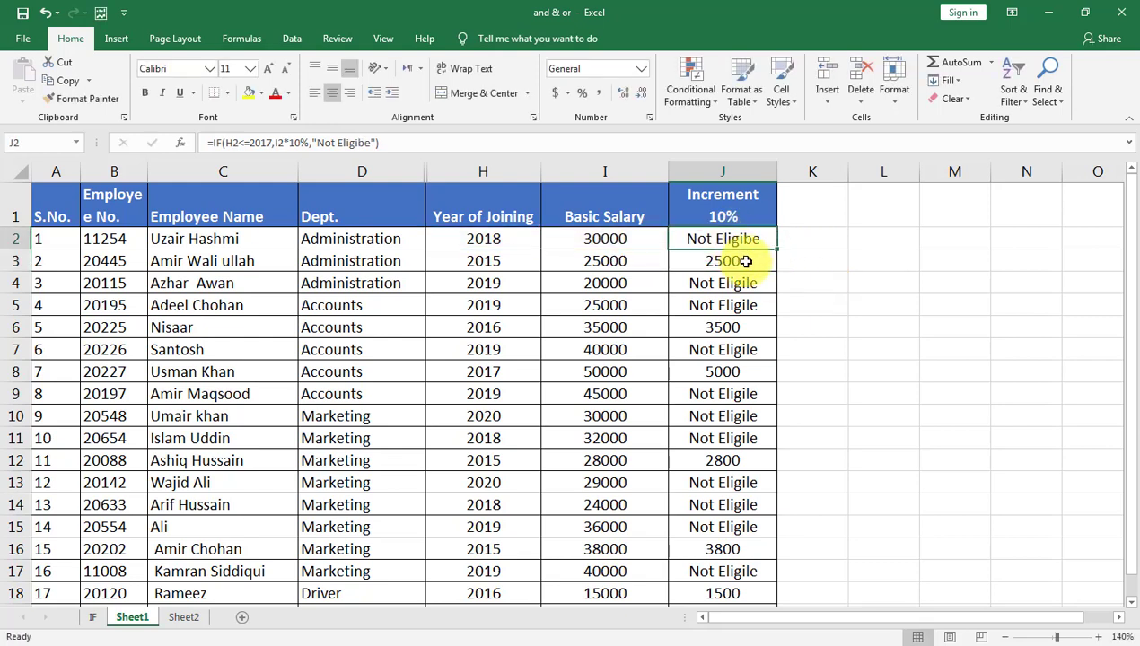
pyautogui.doubleClick(777, 249)
pyautogui.scroll(-5, 746, 364)
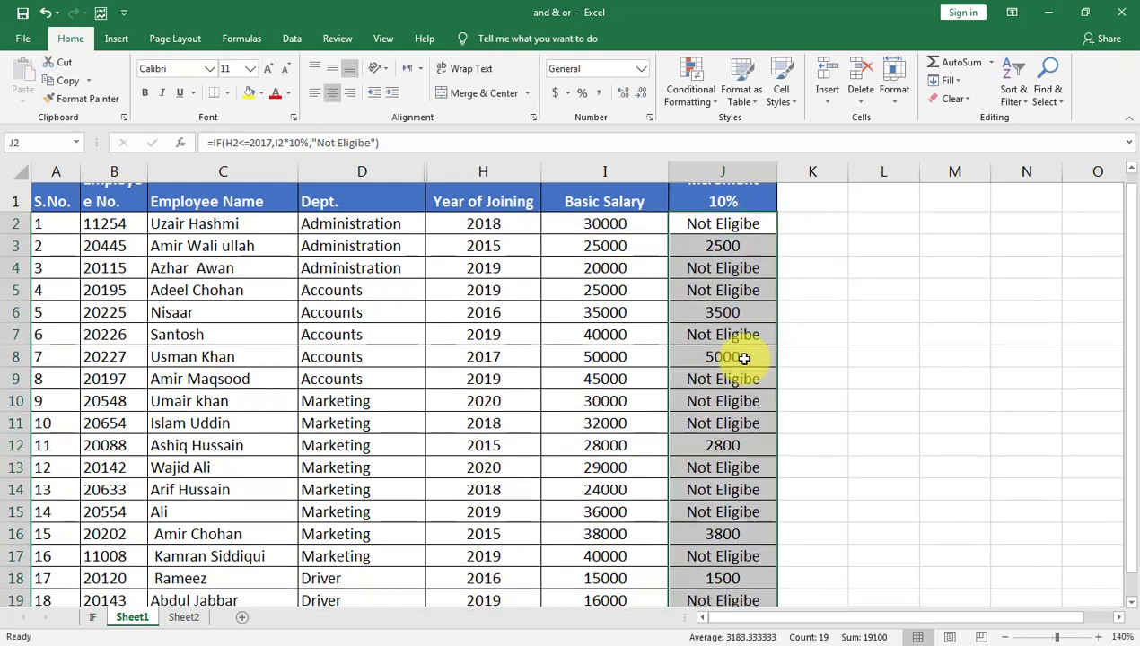
pyautogui.scroll(5, 744, 359)
pyautogui.click(558, 309)
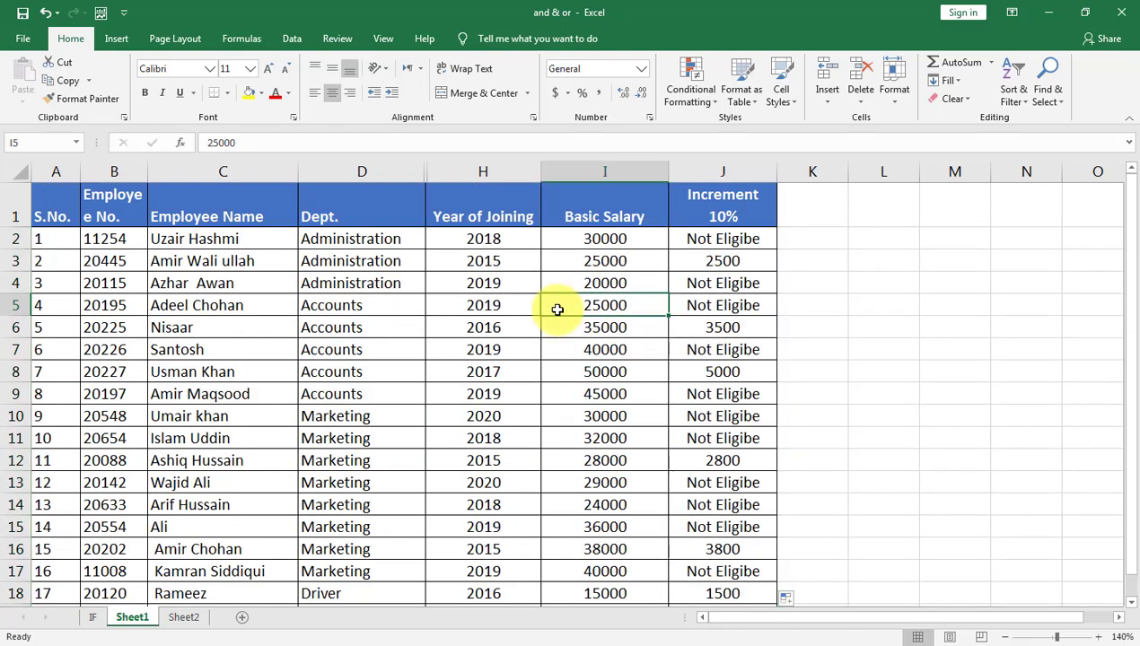